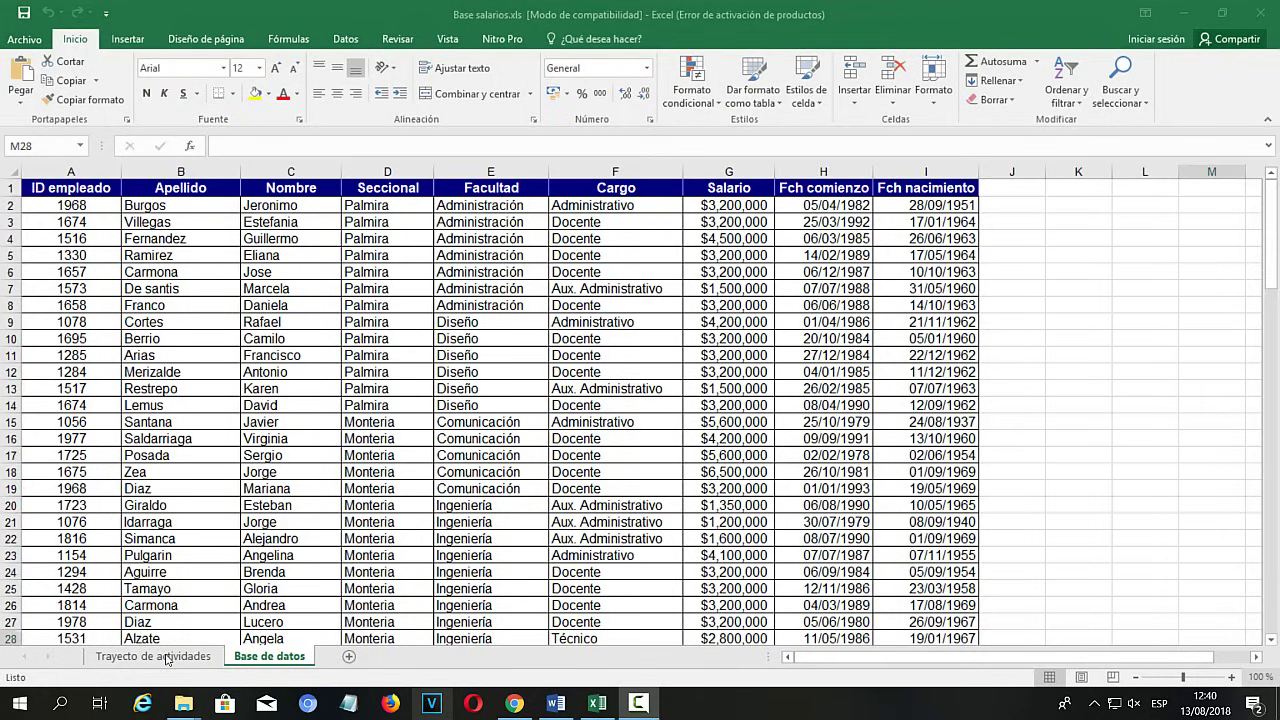
# Step: Switch back and forth between the Trayecto de actividades and Base de datos sheets
pyautogui.click(205, 656)
pyautogui.click(268, 656)
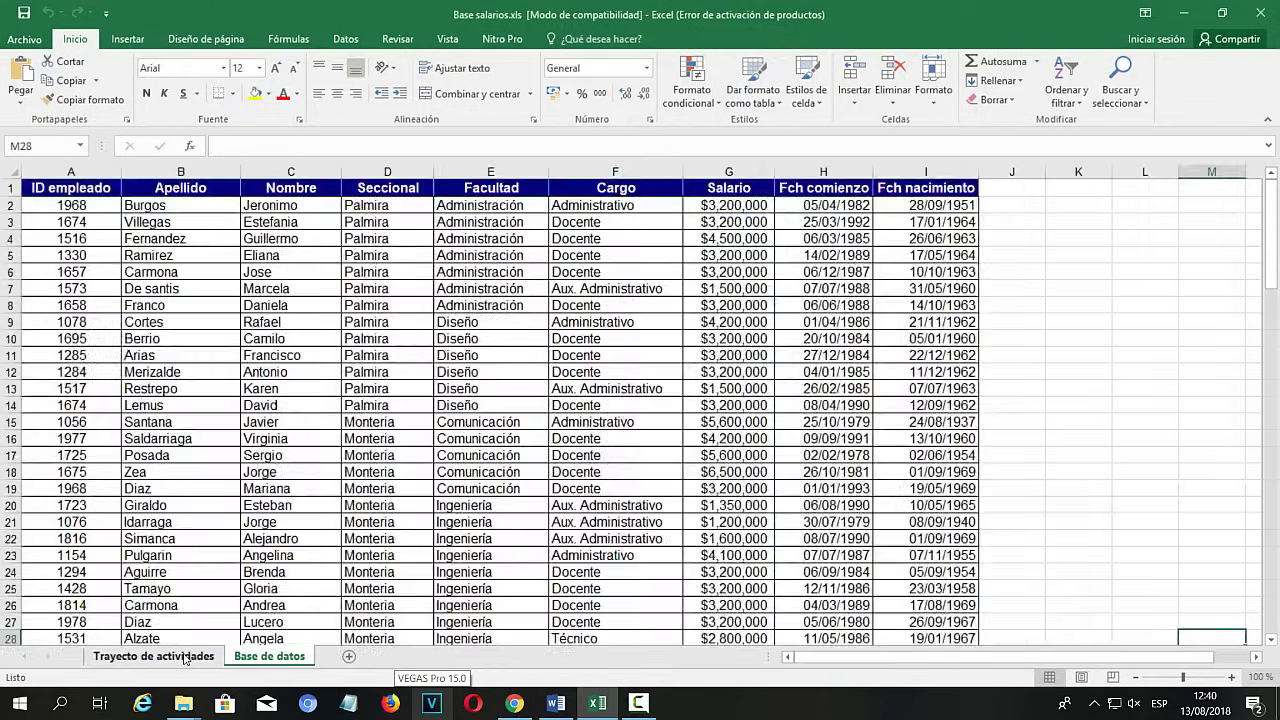
pyautogui.click(190, 656)
pyautogui.click(258, 656)
# Step: Add three blank sheets: Hoja13, Hoja14 and Hoja15
pyautogui.click(350, 656)
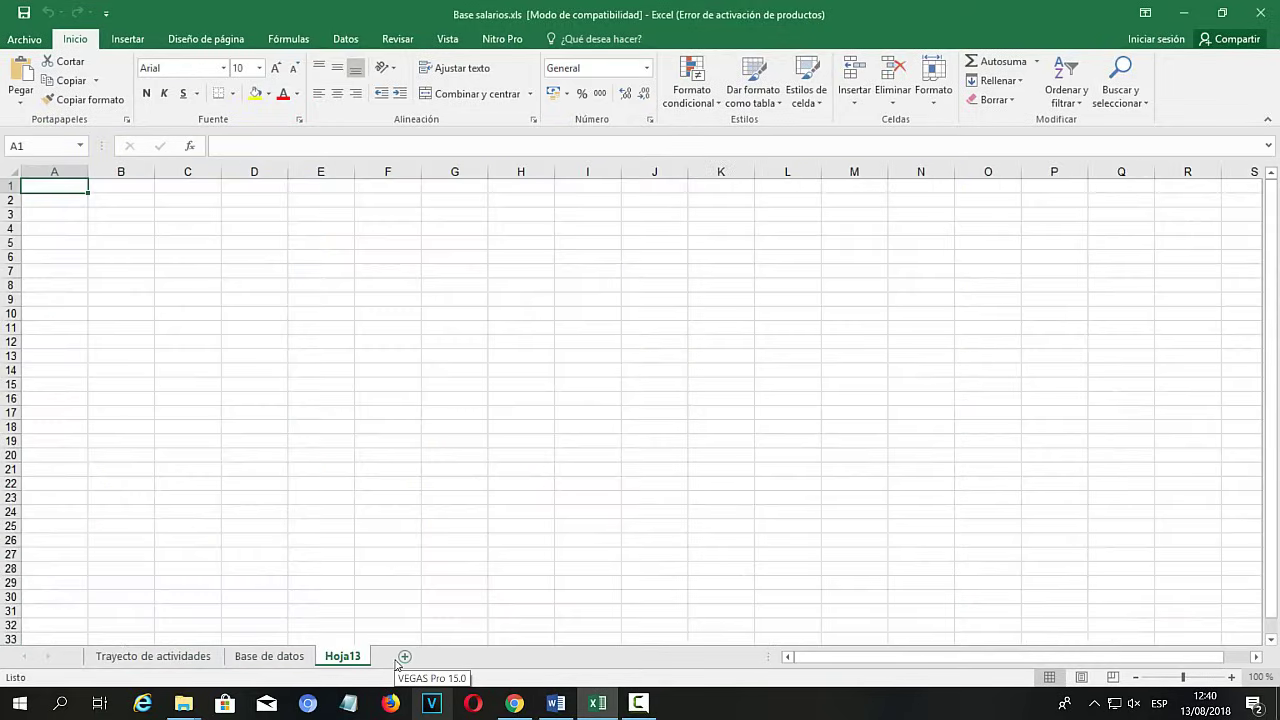
pyautogui.click(426, 656)
pyautogui.click(460, 656)
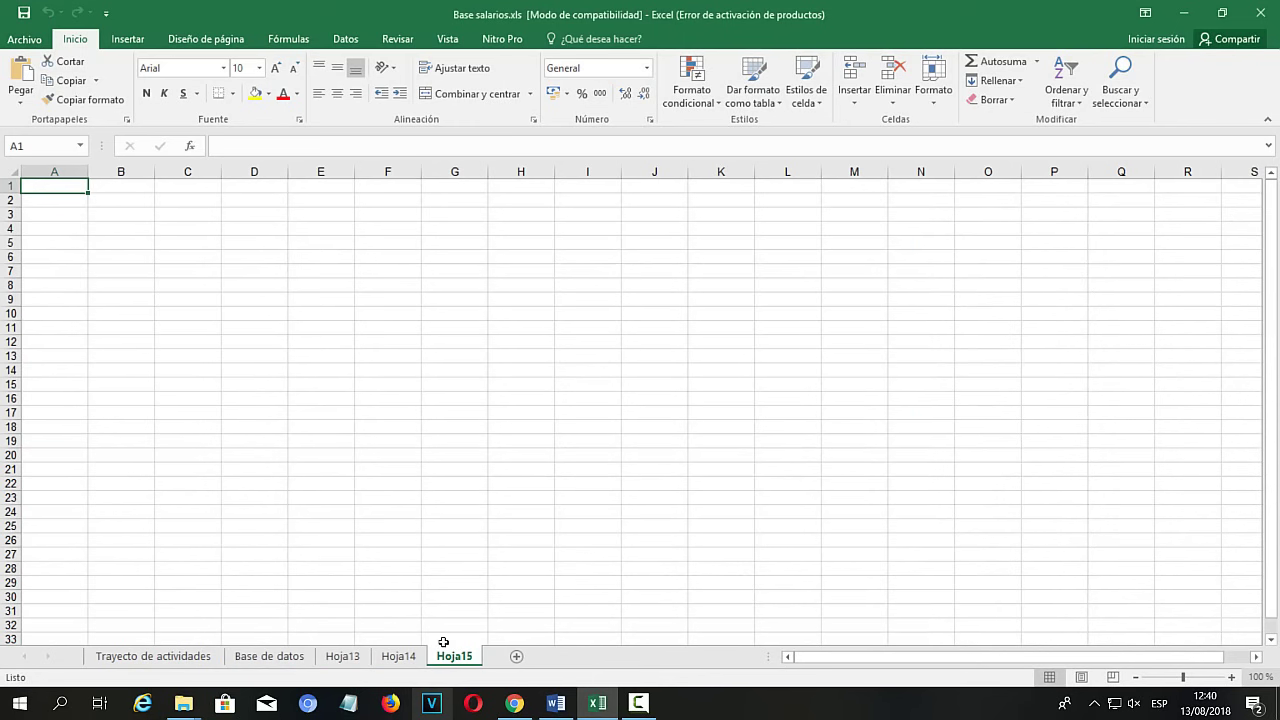
# Step: Step through Hoja14, Hoja13, Base de datos and Trayecto de actividades, ending on the Base de datos table
pyautogui.click(398, 657)
pyautogui.click(342, 657)
pyautogui.click(268, 657)
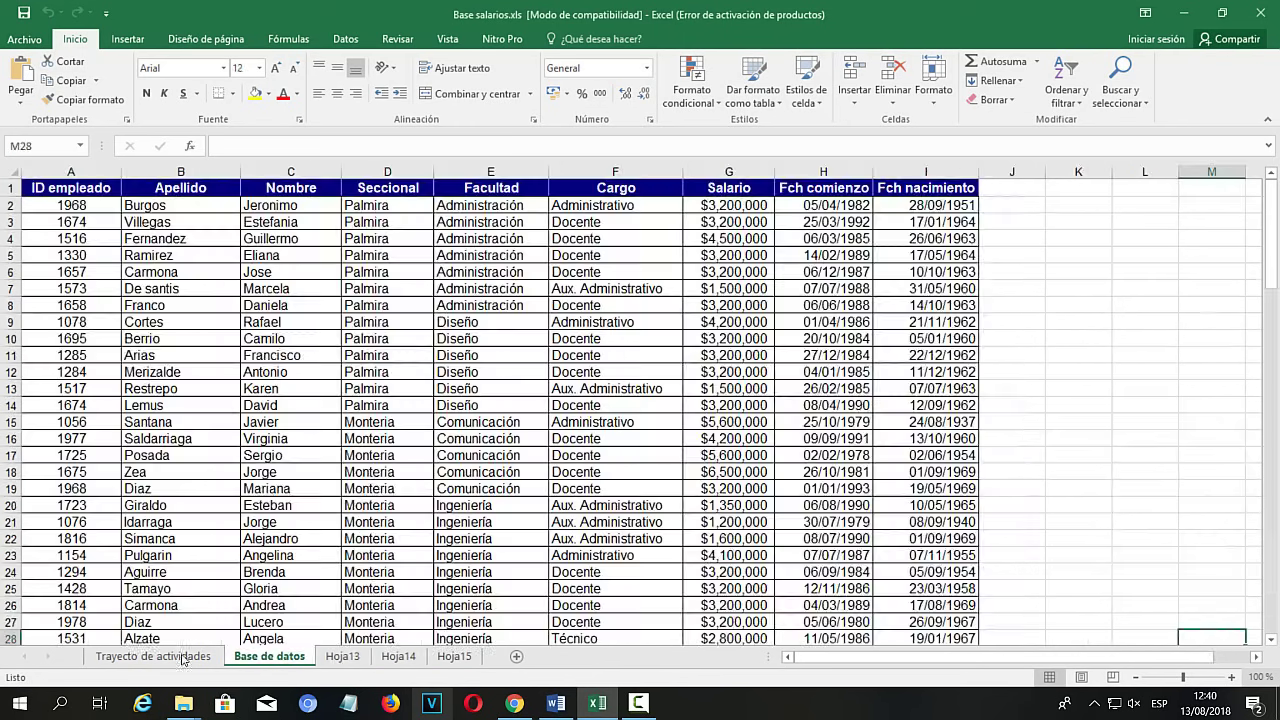
pyautogui.click(205, 657)
pyautogui.click(250, 657)
pyautogui.click(208, 657)
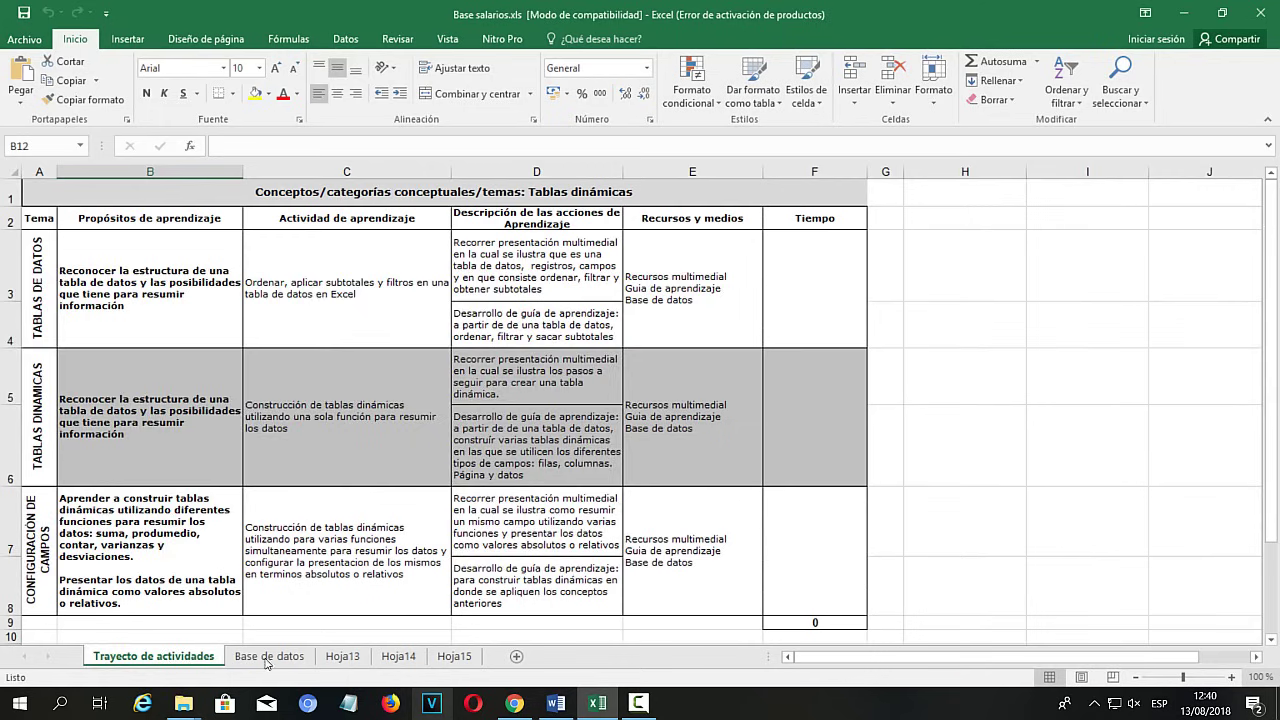
pyautogui.click(272, 658)
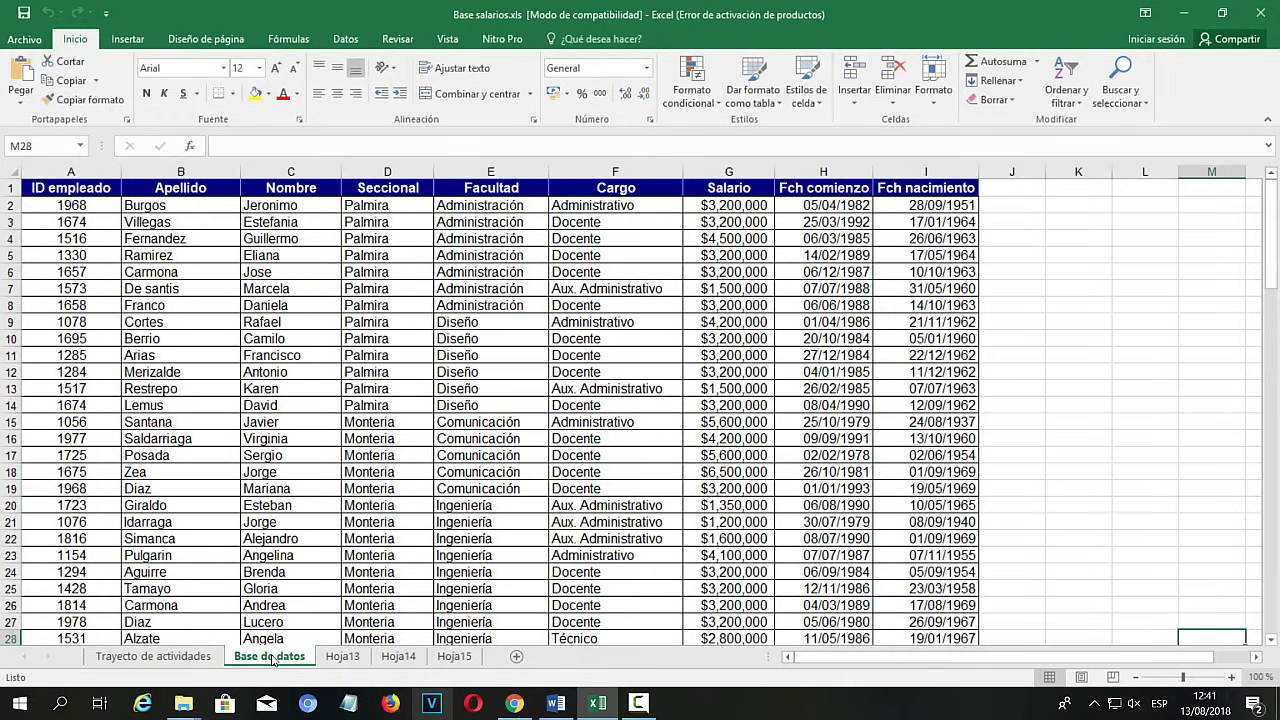
pyautogui.click(214, 661)
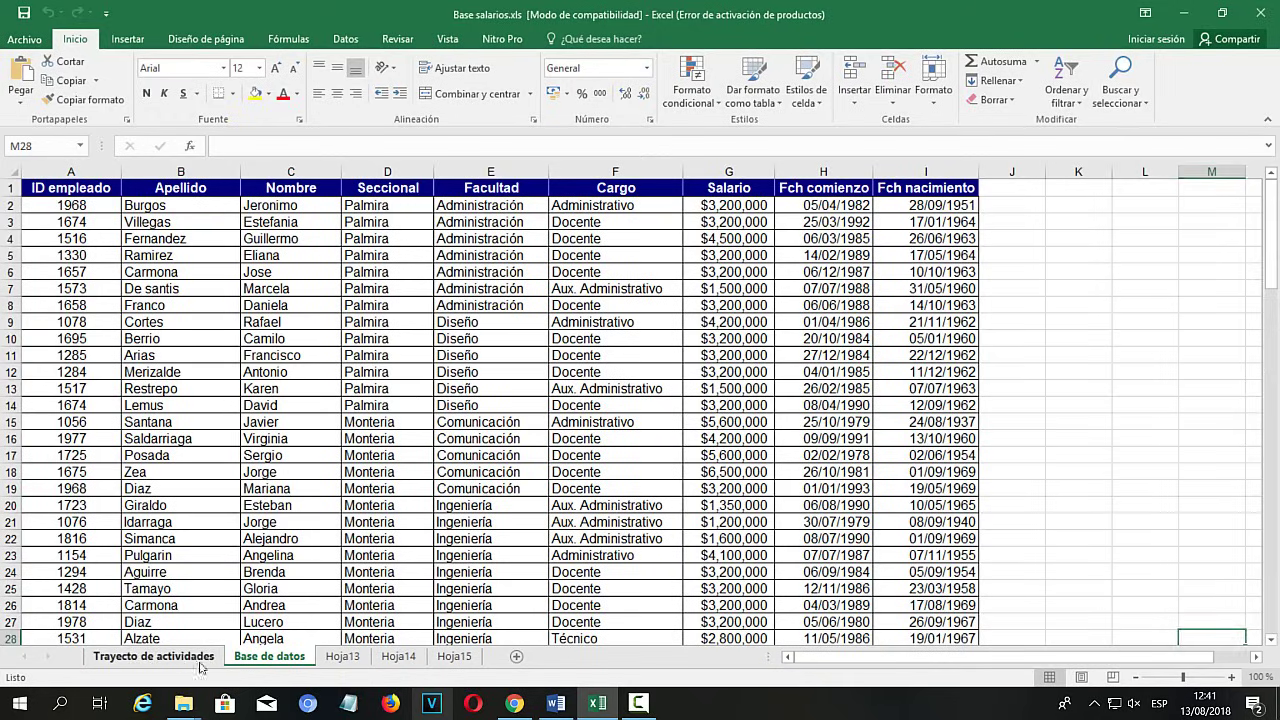
pyautogui.click(270, 657)
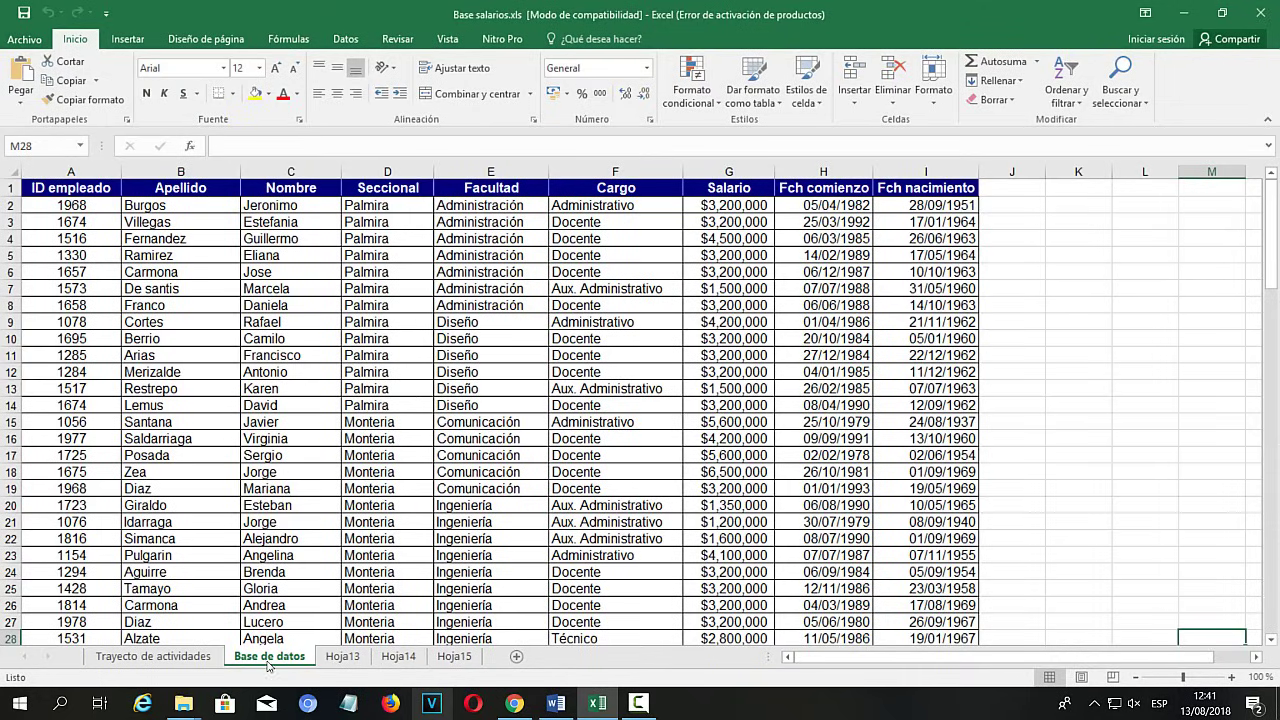
pyautogui.click(205, 659)
pyautogui.click(255, 658)
pyautogui.click(215, 660)
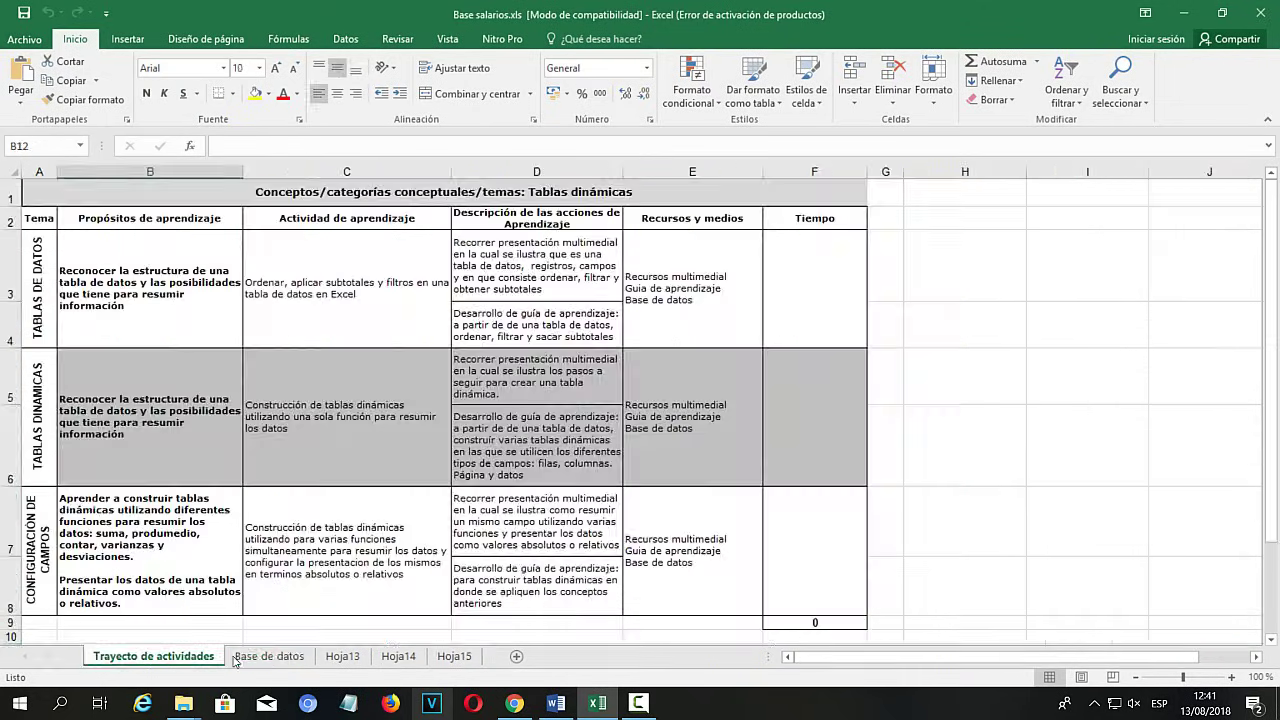
pyautogui.click(255, 658)
# Step: Copy the Base de datos sheet to (nuevo libro) through Mover o copiar with Crear una copia ticked
pyautogui.rightClick(256, 660)
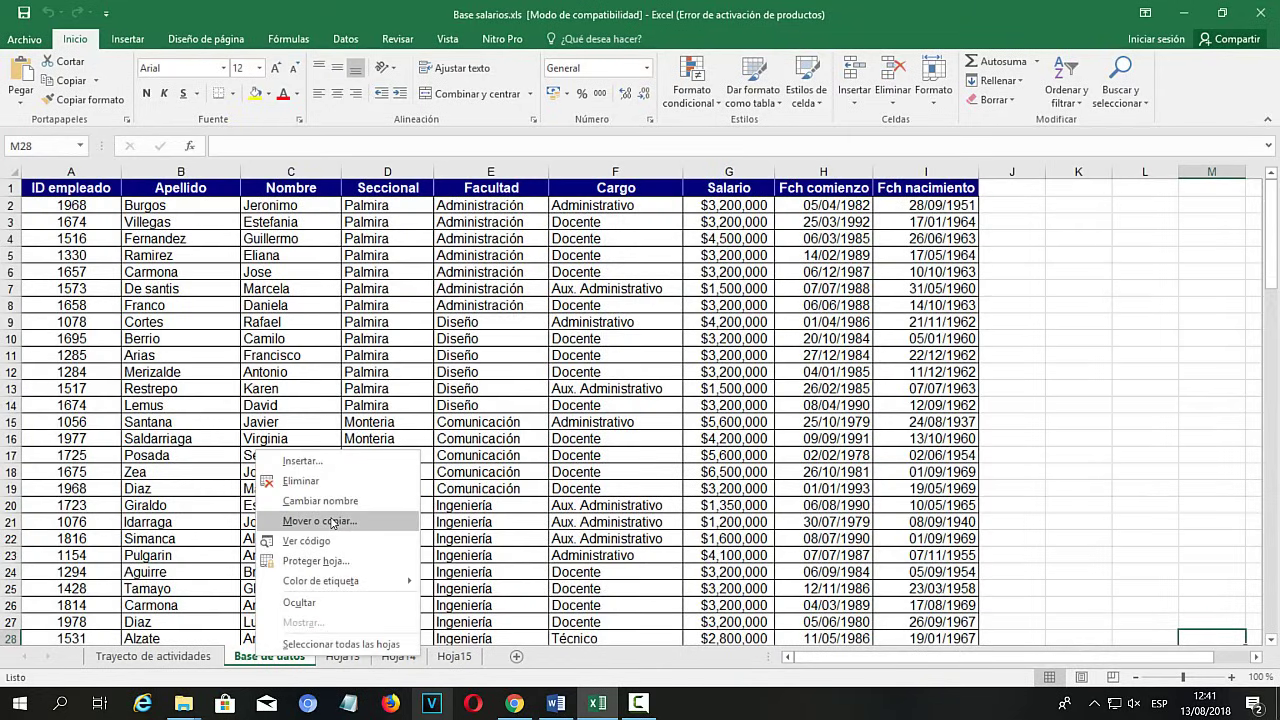
pyautogui.press('super+plus')
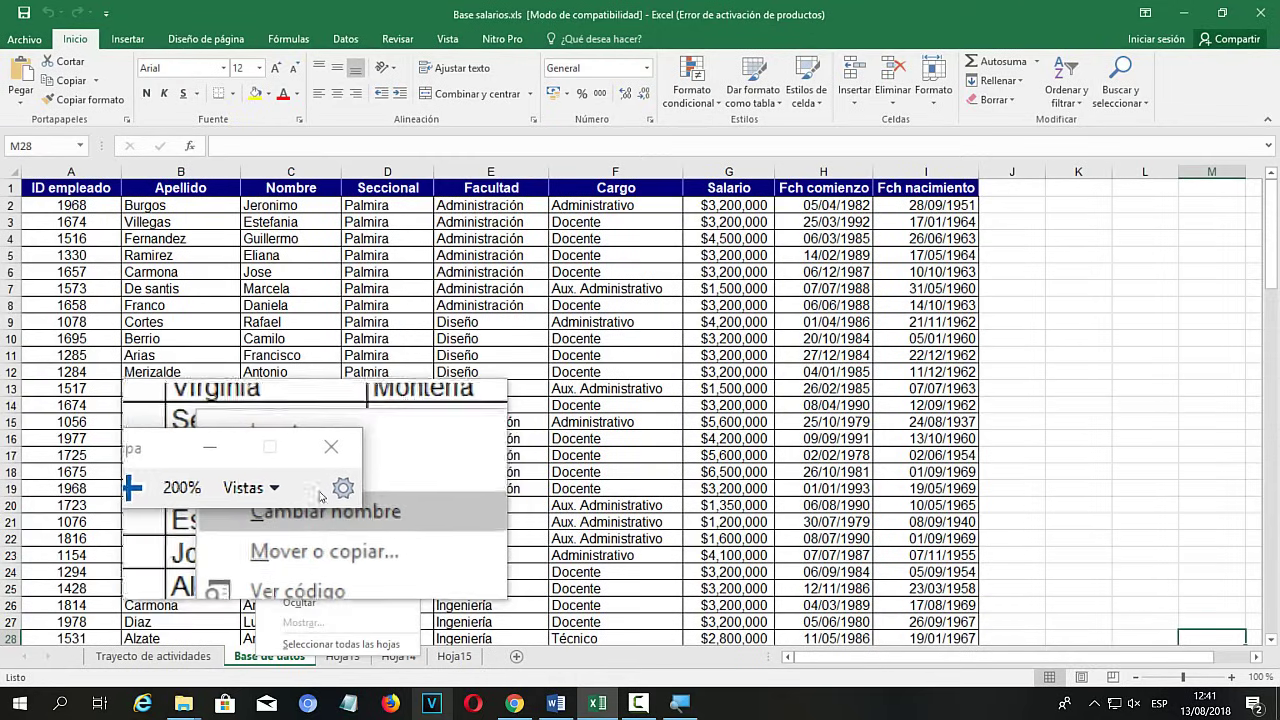
pyautogui.press('super+Escape')
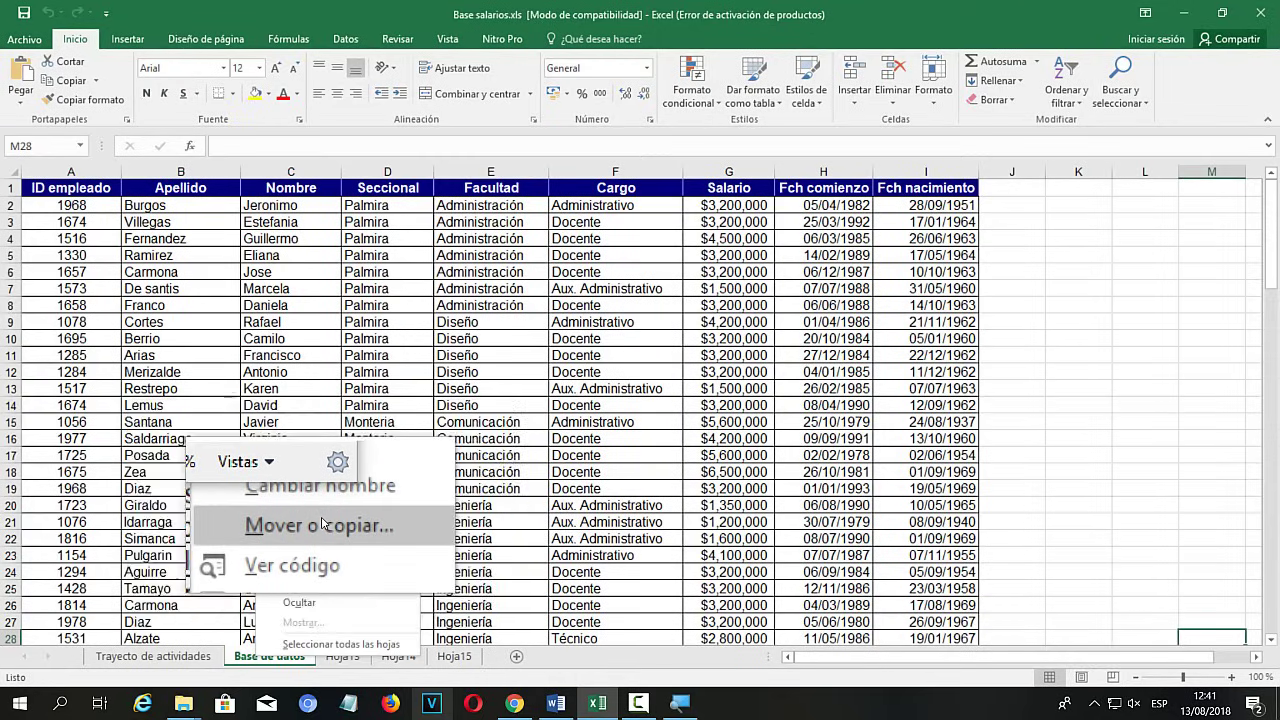
pyautogui.click(322, 522)
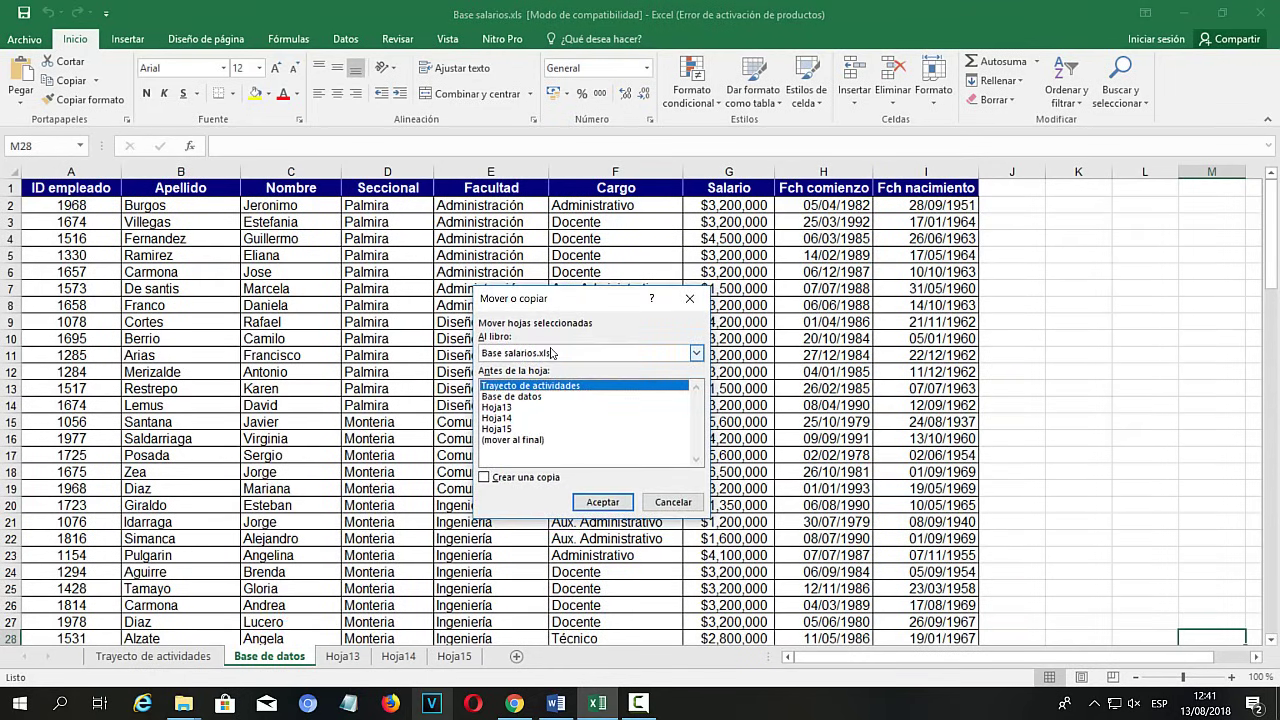
pyautogui.press('super+plus')
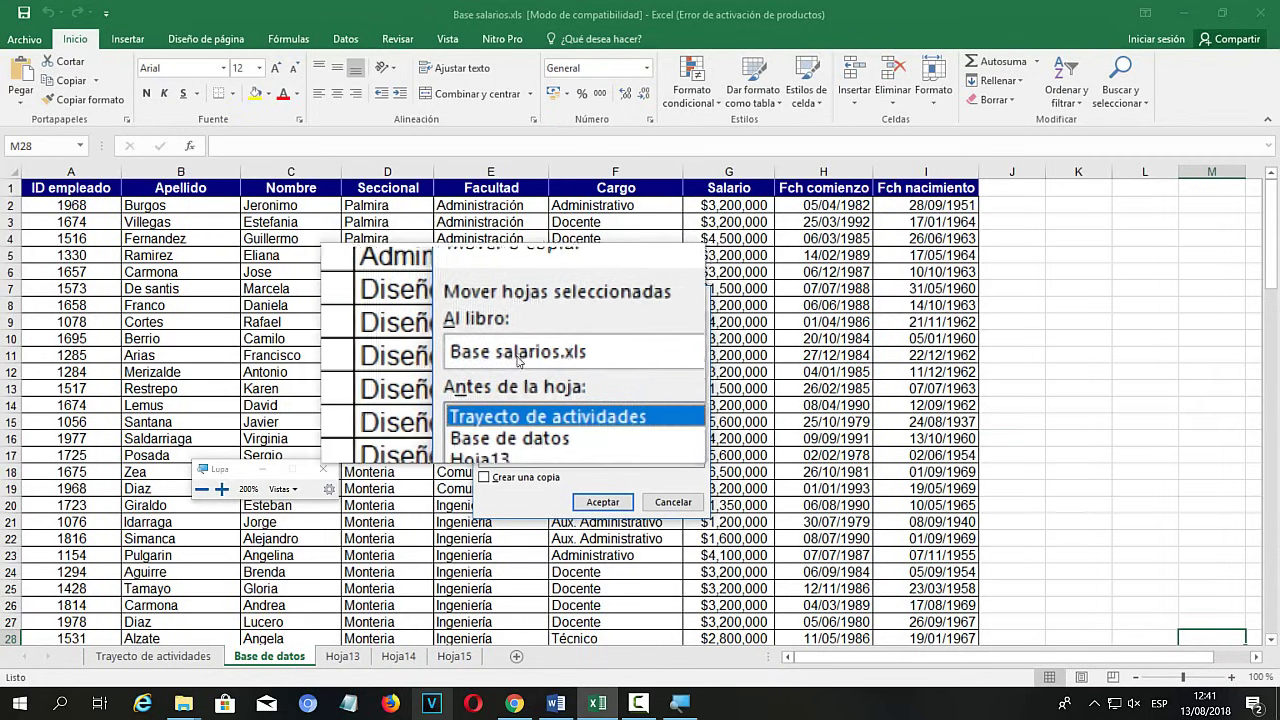
pyautogui.press('super+Escape')
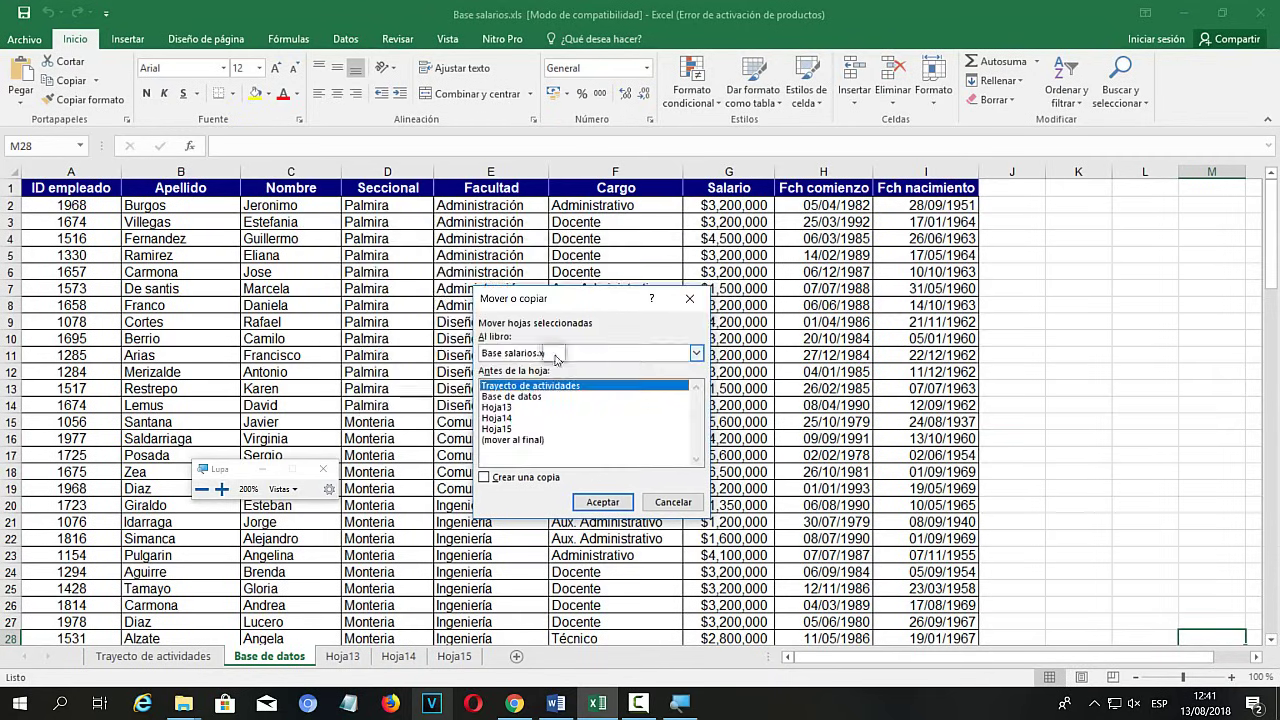
pyautogui.click(696, 353)
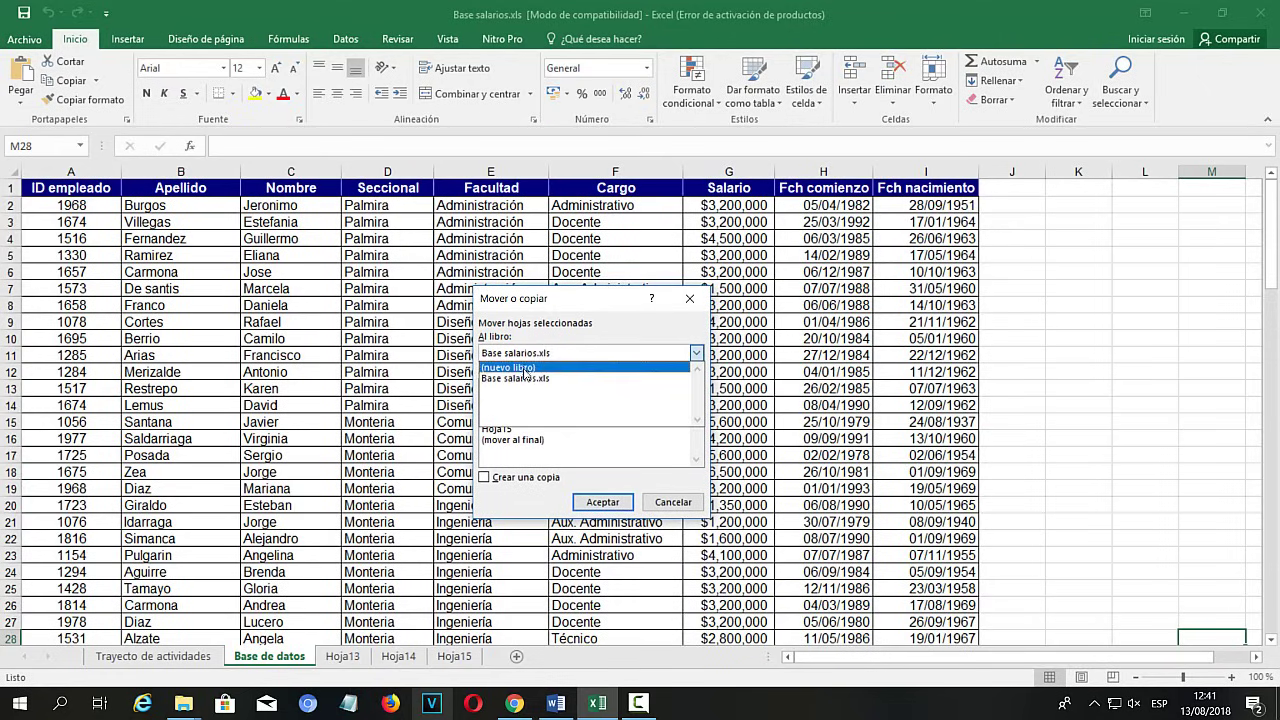
pyautogui.click(523, 368)
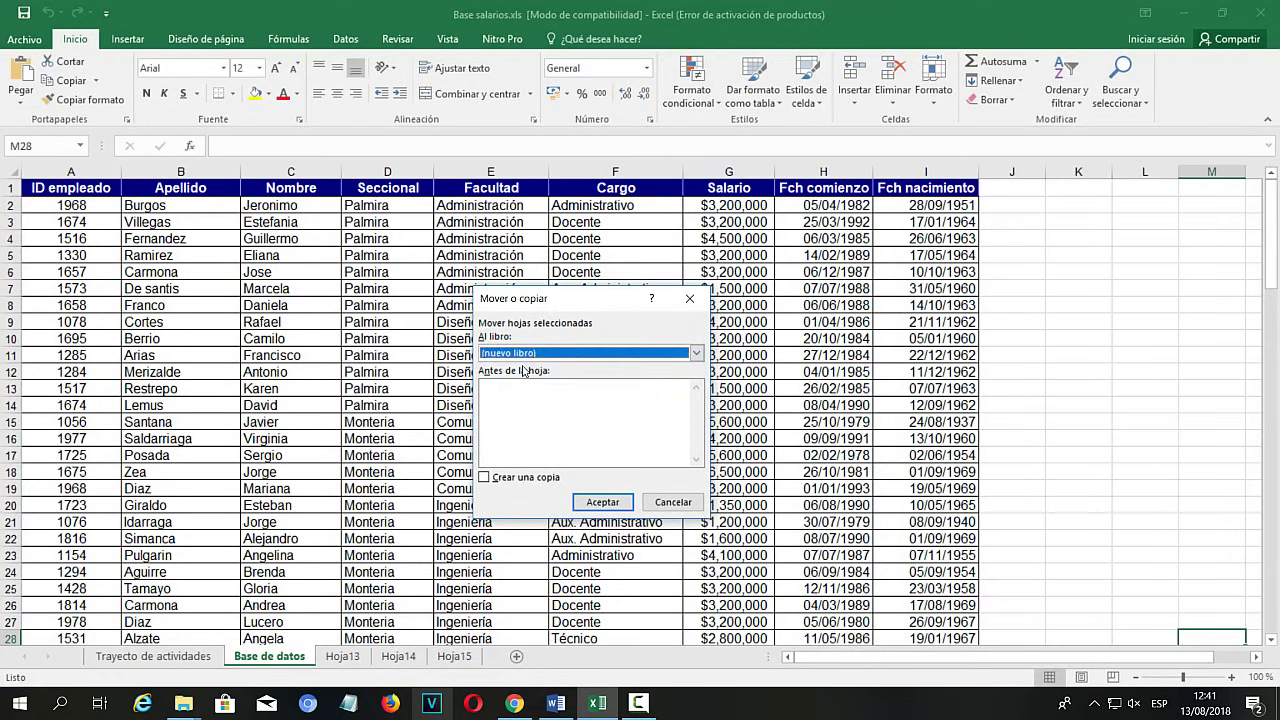
pyautogui.click(484, 478)
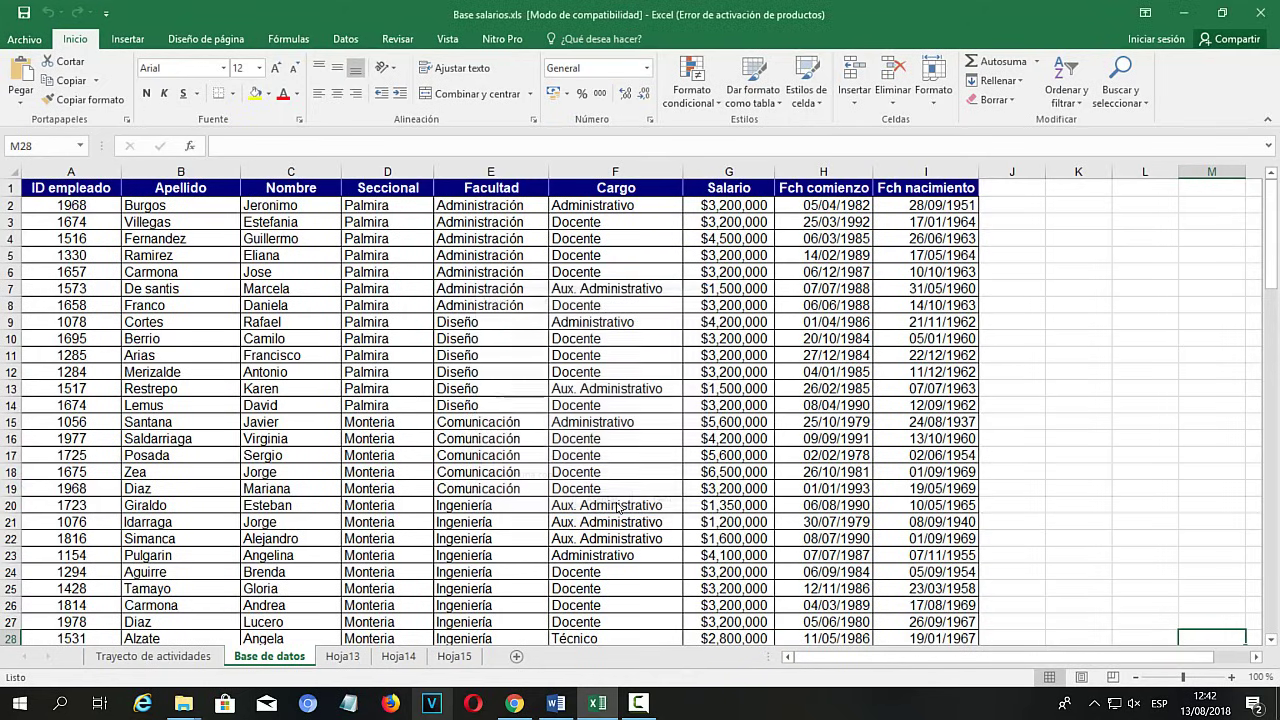
pyautogui.click(610, 502)
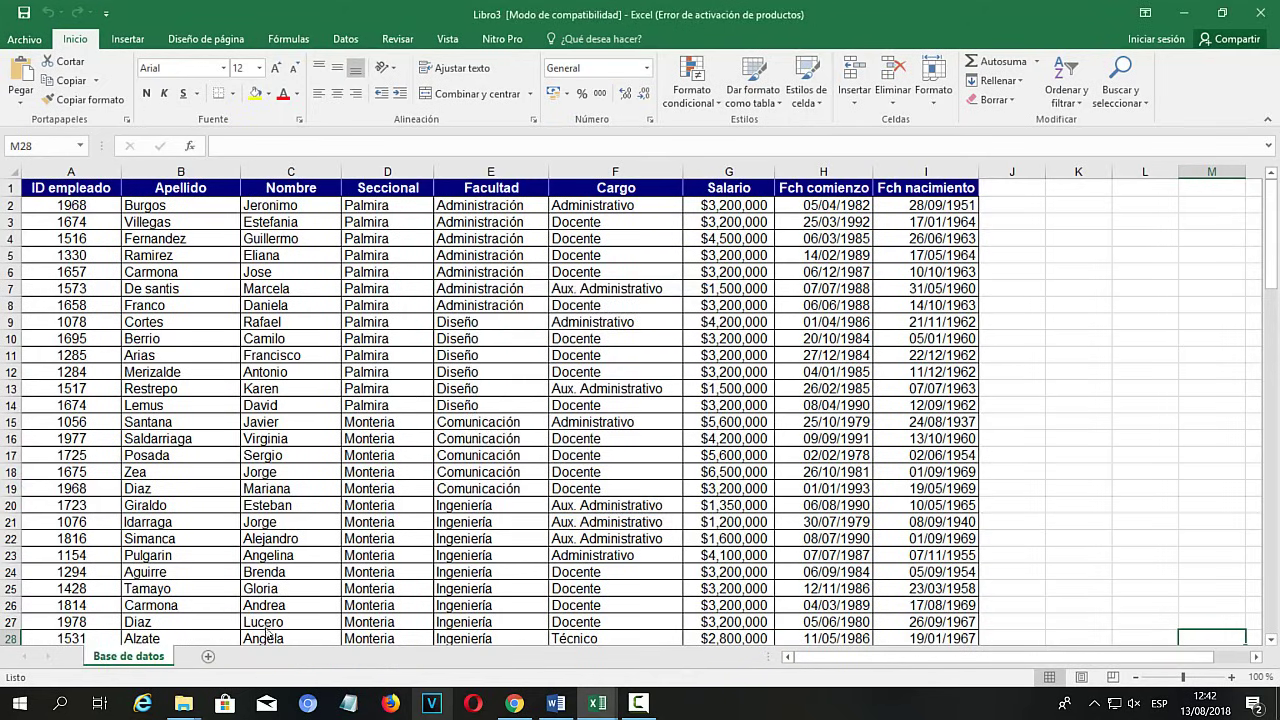
# Step: Shrink and reposition the Libro3 window, then close it choosing No guardar
pyautogui.doubleClick(670, 15)
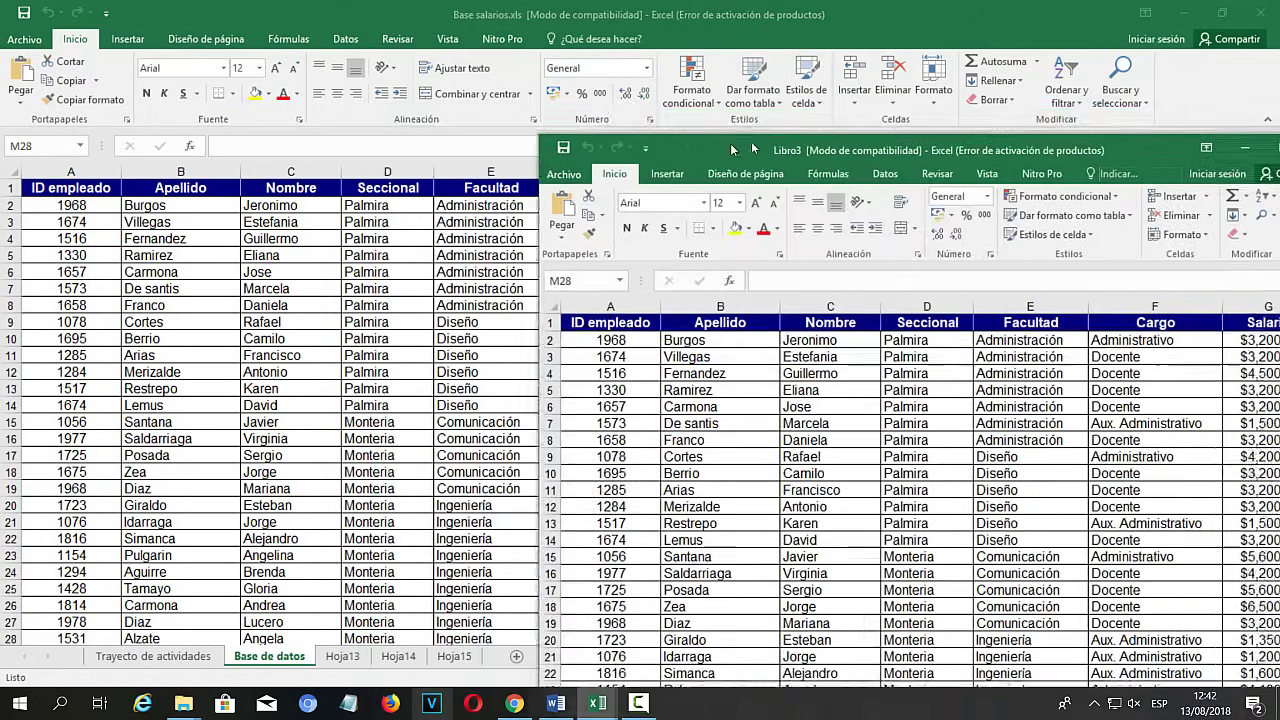
pyautogui.moveTo(548, 110); pyautogui.dragTo(504, 75)
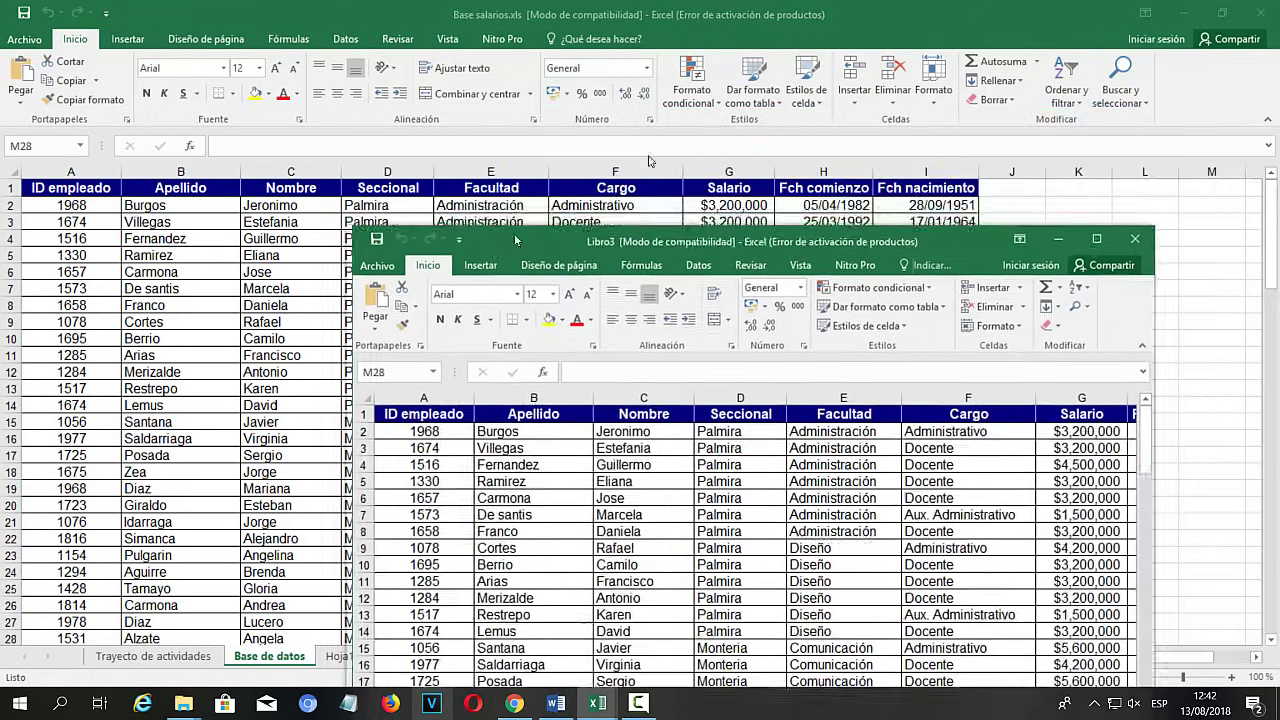
pyautogui.scroll(-2, 613, 411)
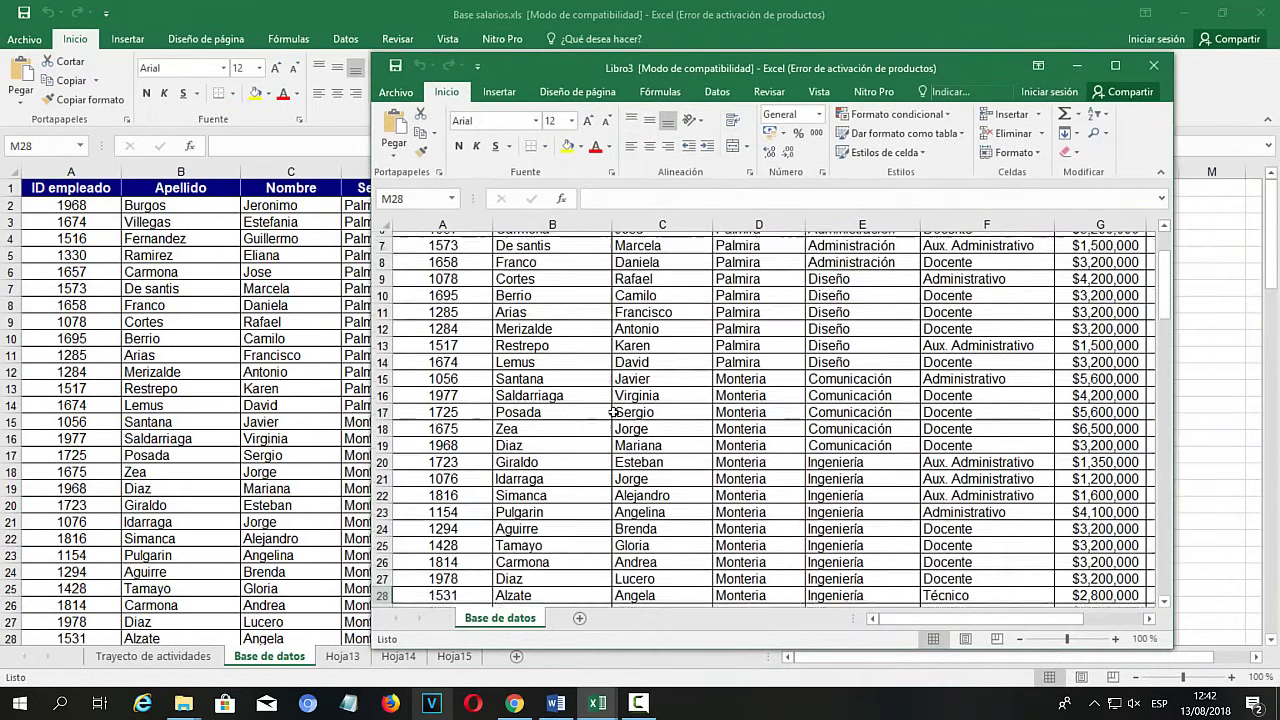
pyautogui.scroll(2, 613, 411)
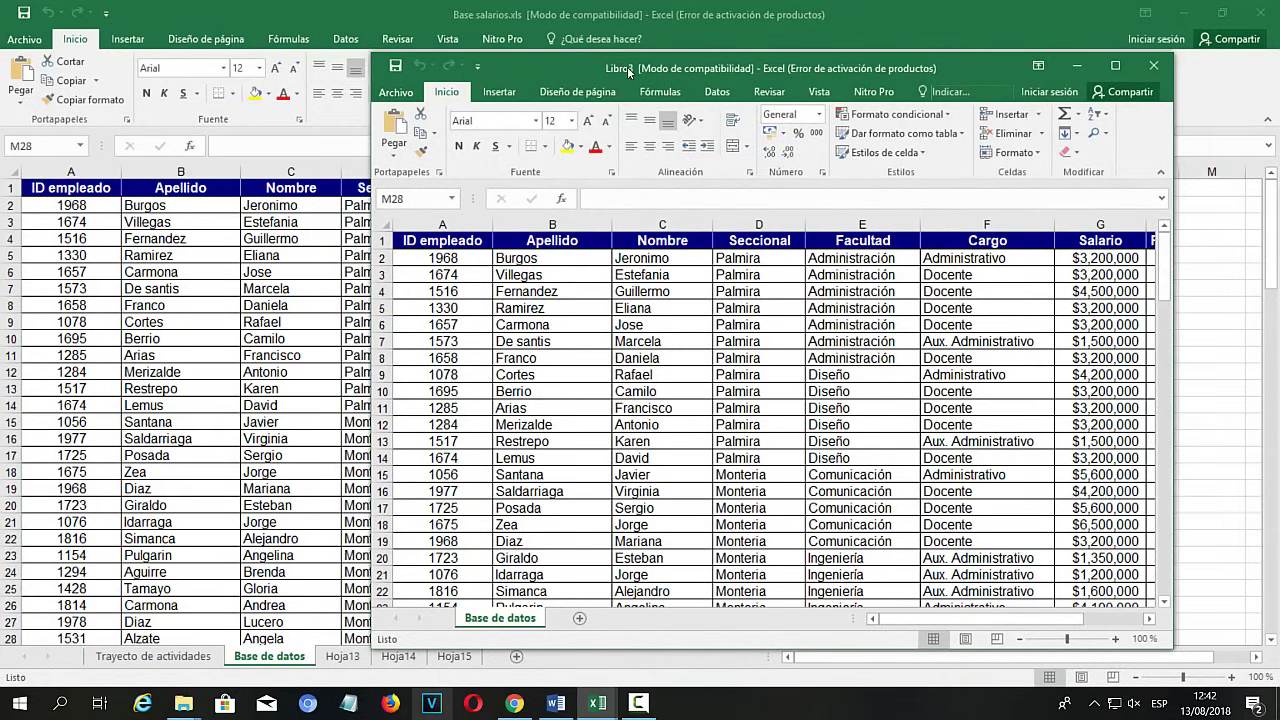
pyautogui.press('super')
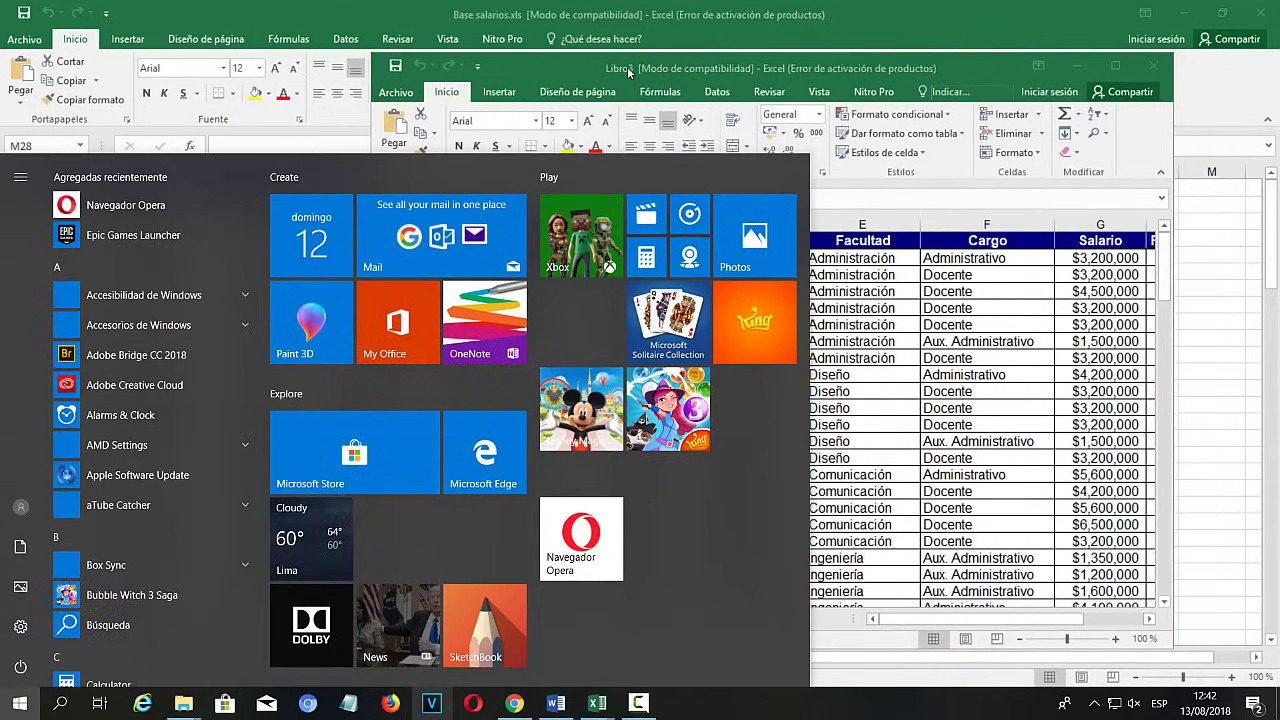
pyautogui.press('super')
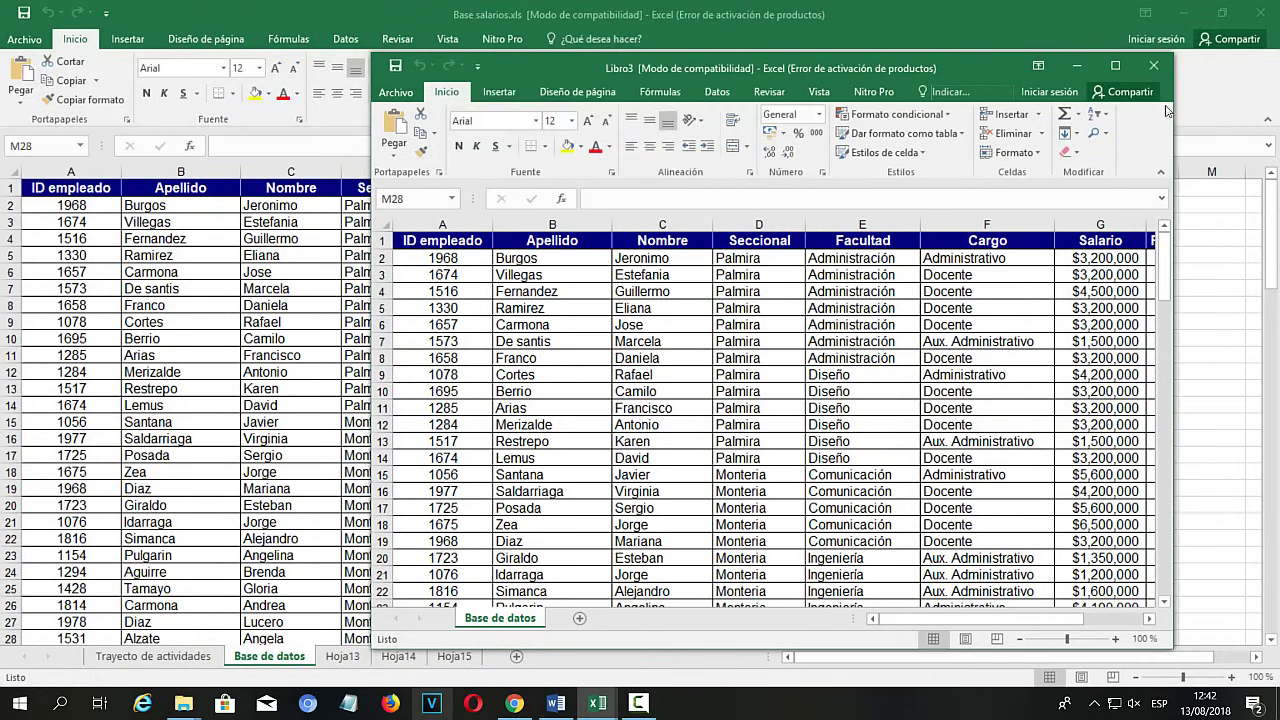
pyautogui.click(1153, 65)
pyautogui.click(645, 370)
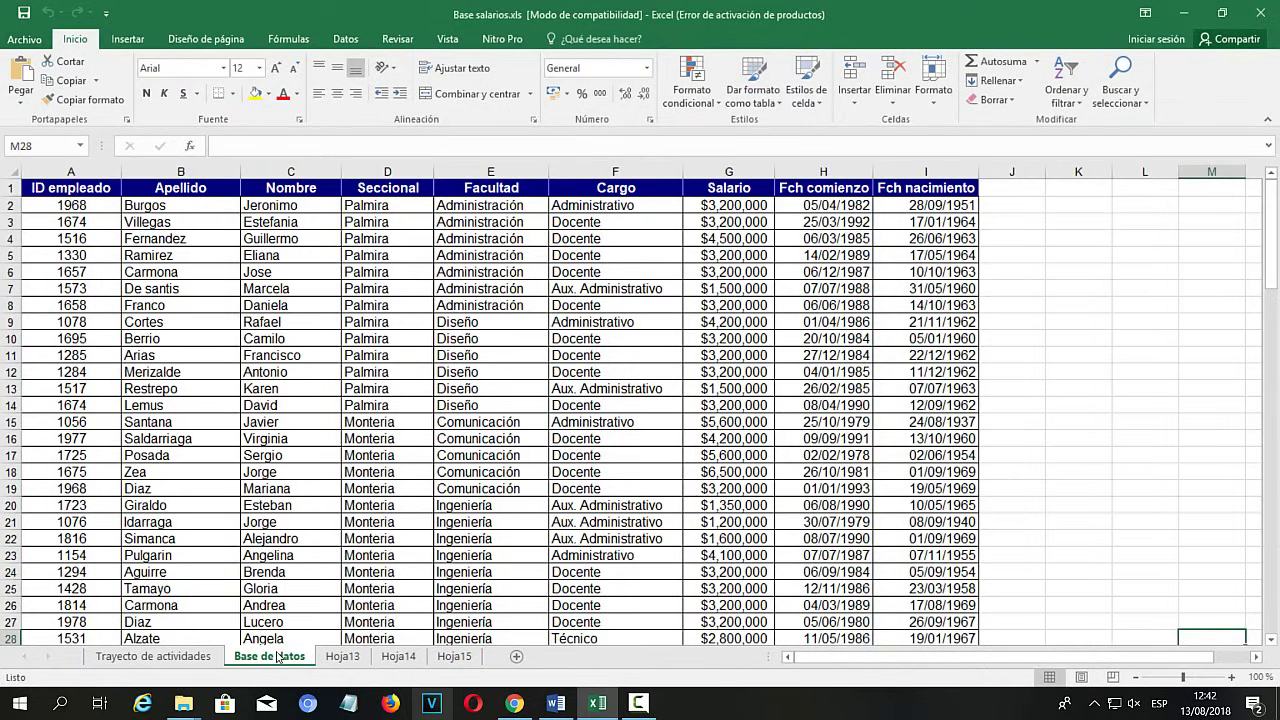
# Step: Launch Excel 2016 from Windows search to start a blank workbook, Libro4
pyautogui.click(55, 709)
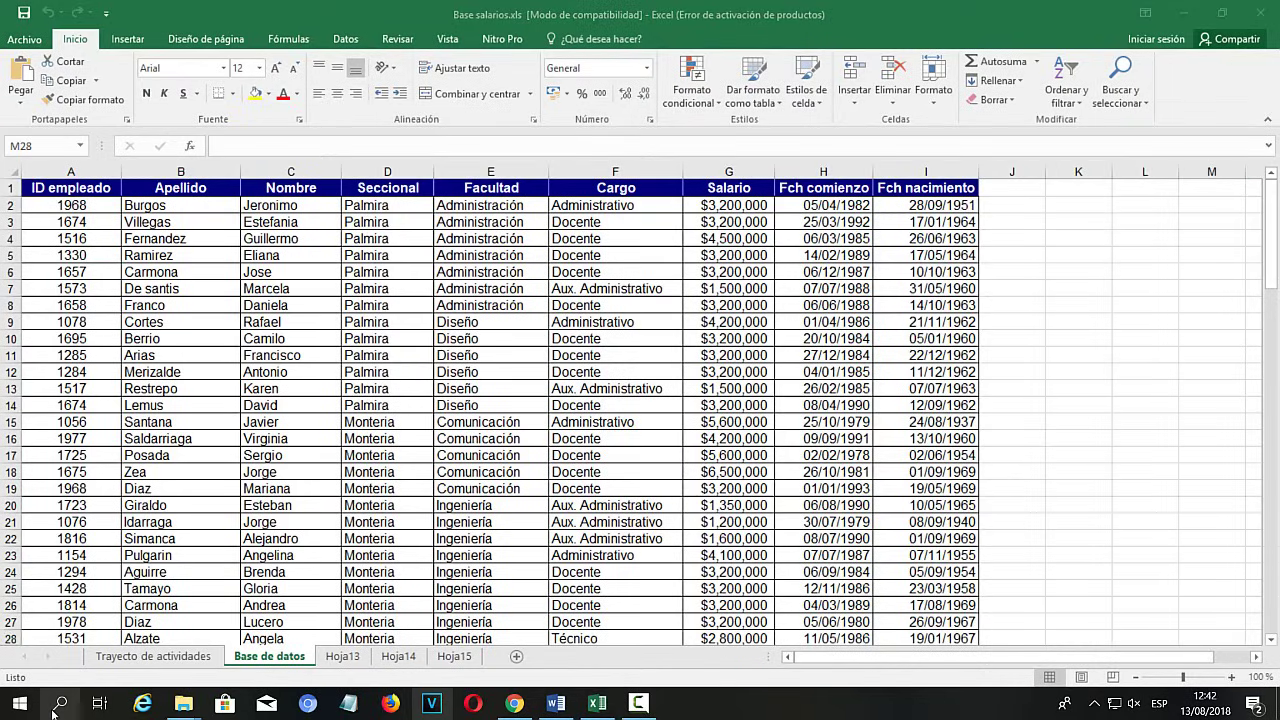
pyautogui.write('excel')
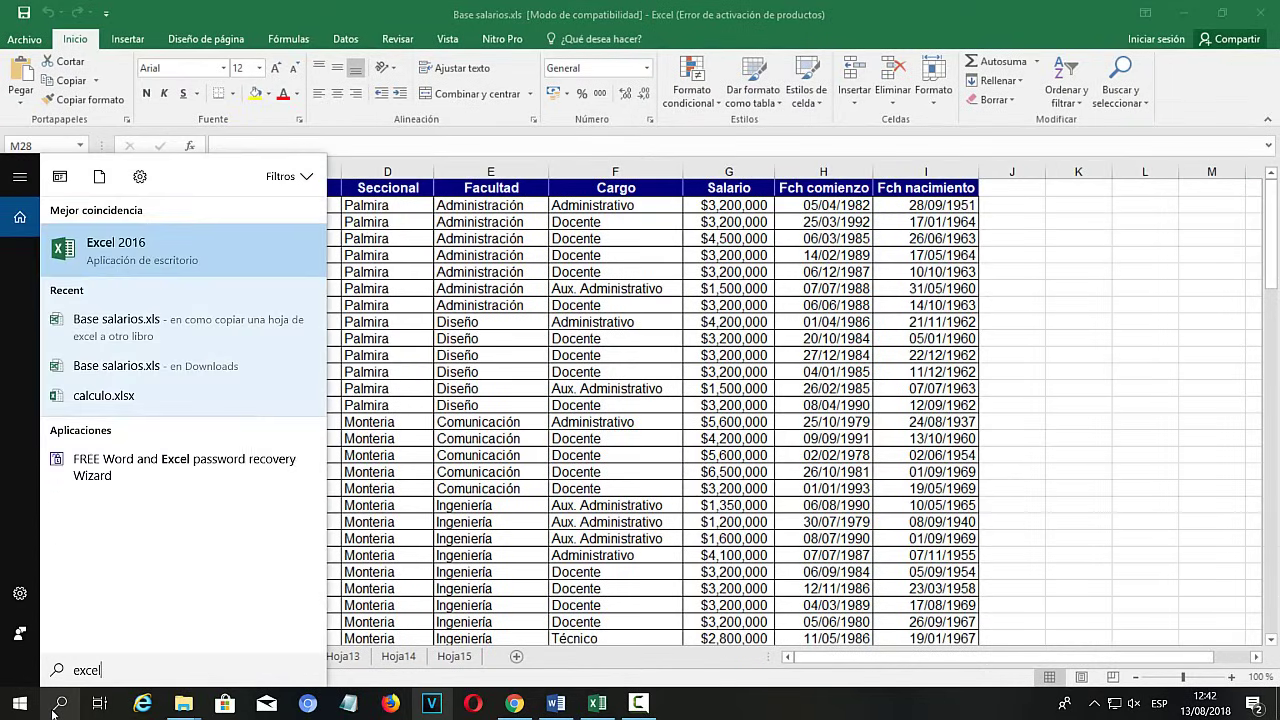
pyautogui.click(120, 252)
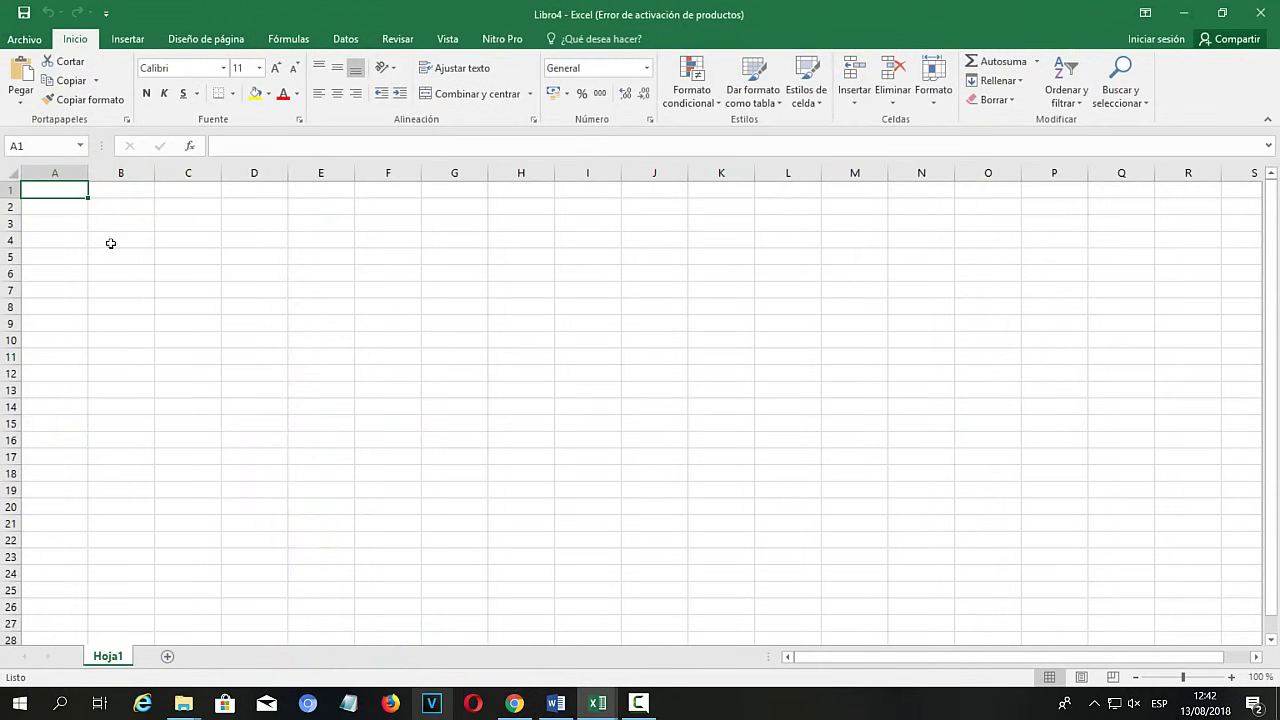
# Step: Fill cells B3:H19 on Hoja1 yellow
pyautogui.moveTo(115, 223); pyautogui.dragTo(545, 490)
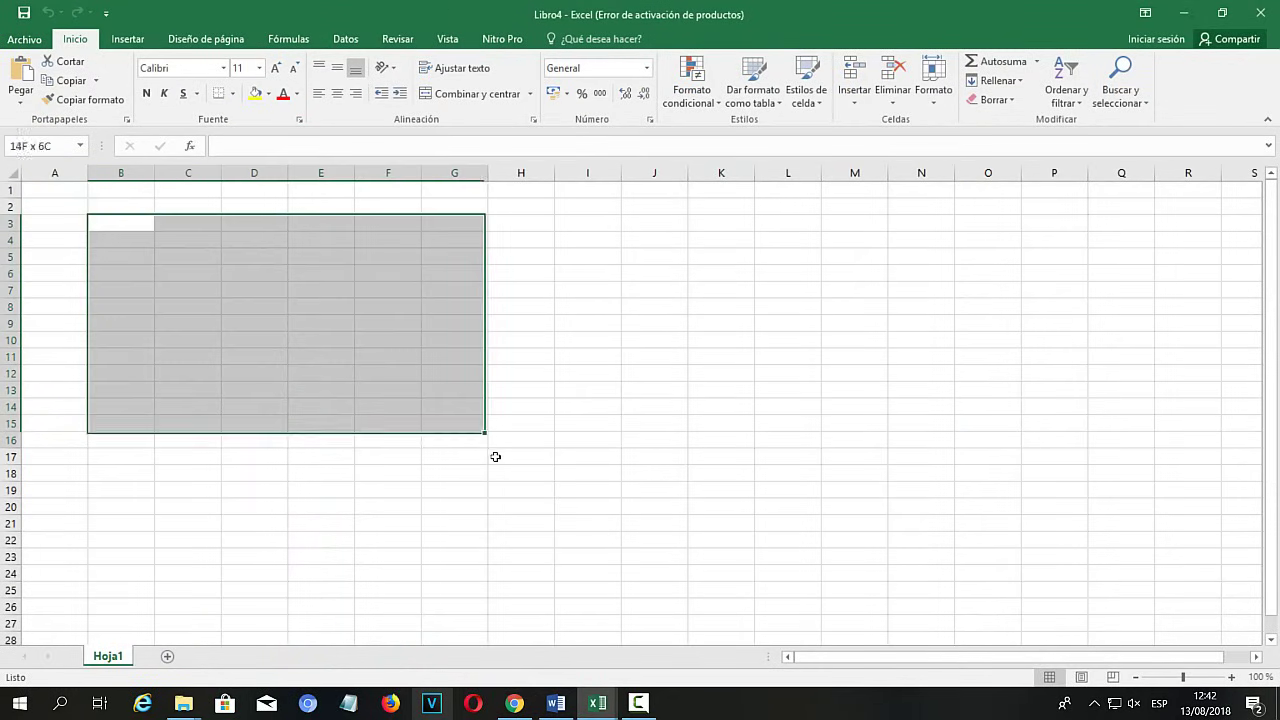
pyautogui.click(255, 93)
pyautogui.click(787, 422)
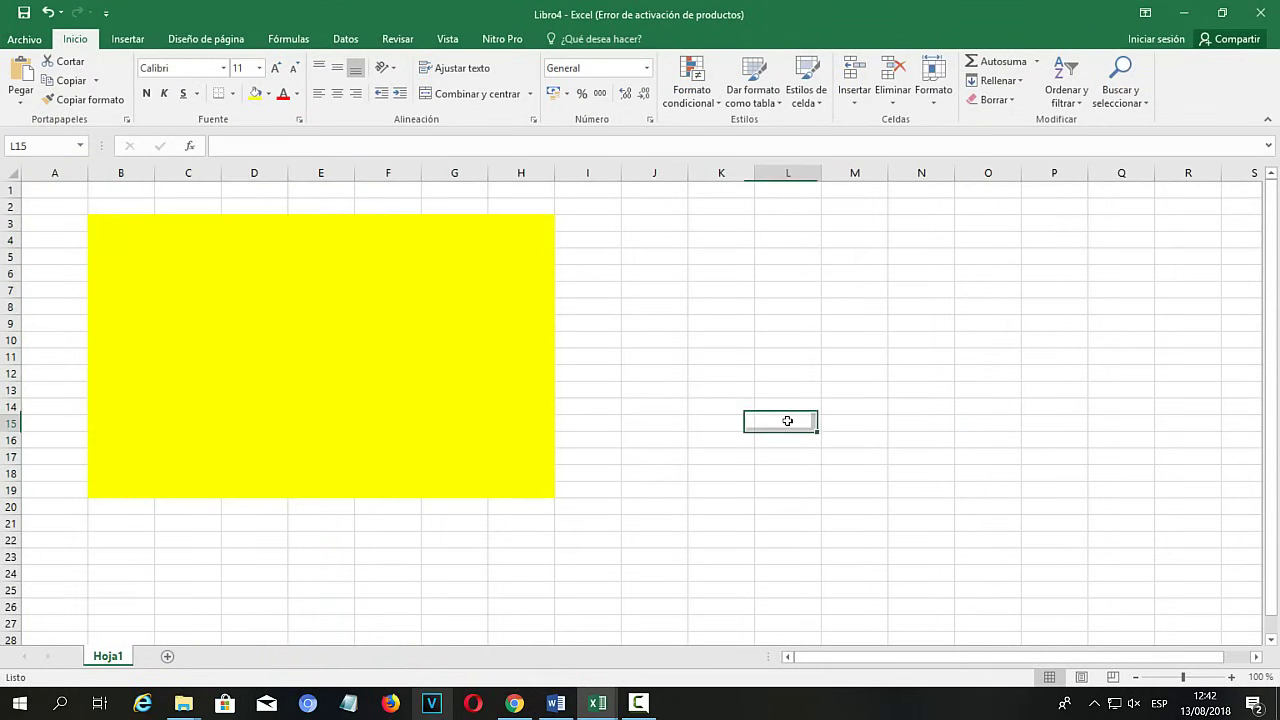
# Step: Restore Libro4 to a smaller window and bring the Base salarios workbook to the front
pyautogui.moveTo(841, 11); pyautogui.dragTo(767, 135)
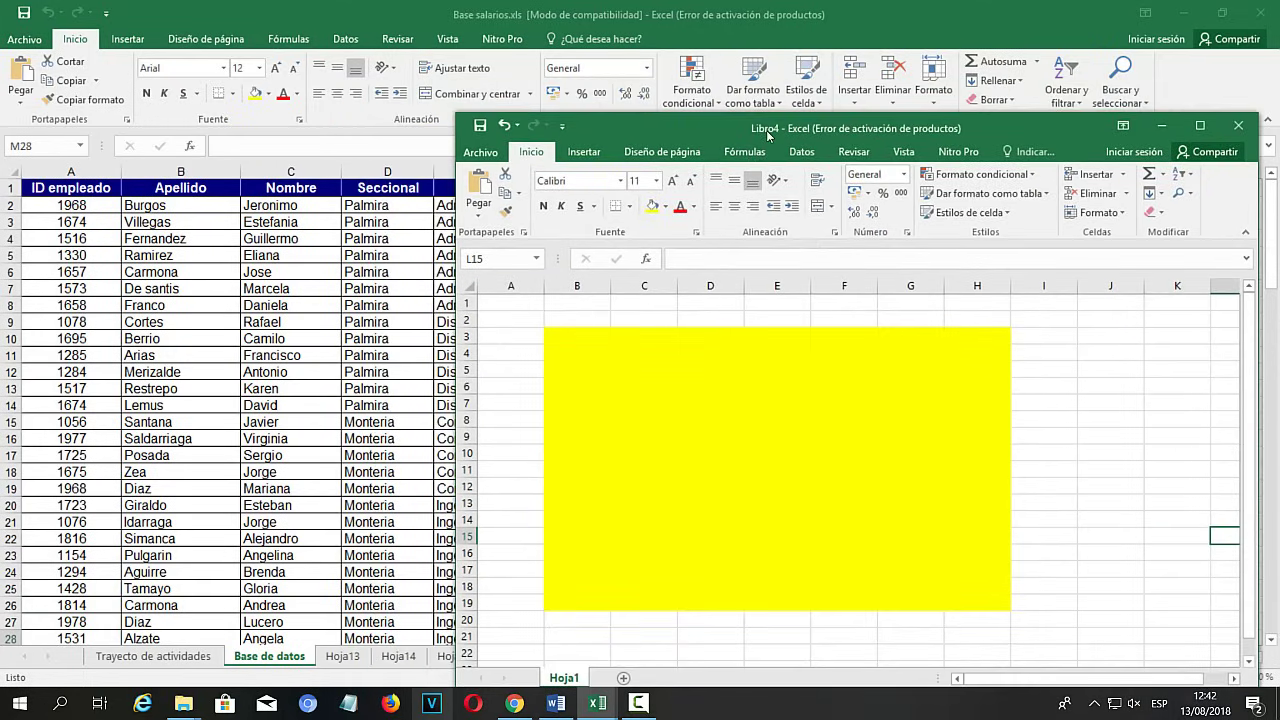
pyautogui.press('super+plus')
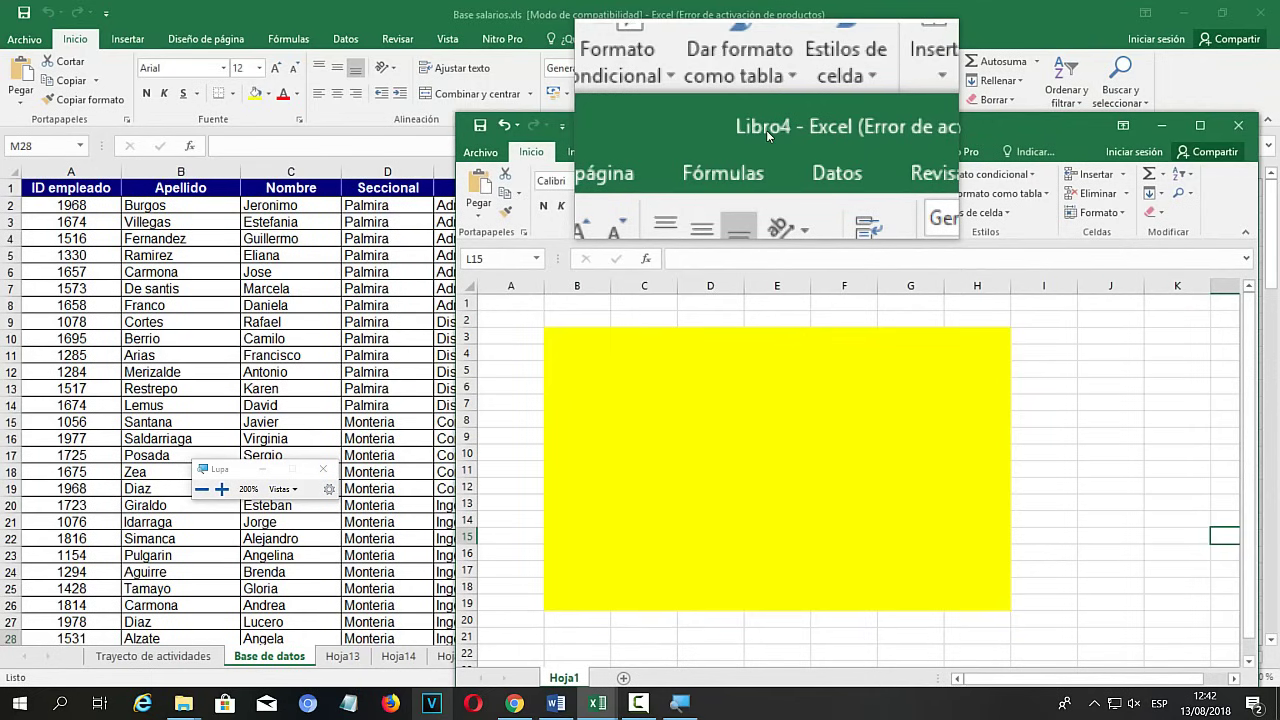
pyautogui.press('super+Escape')
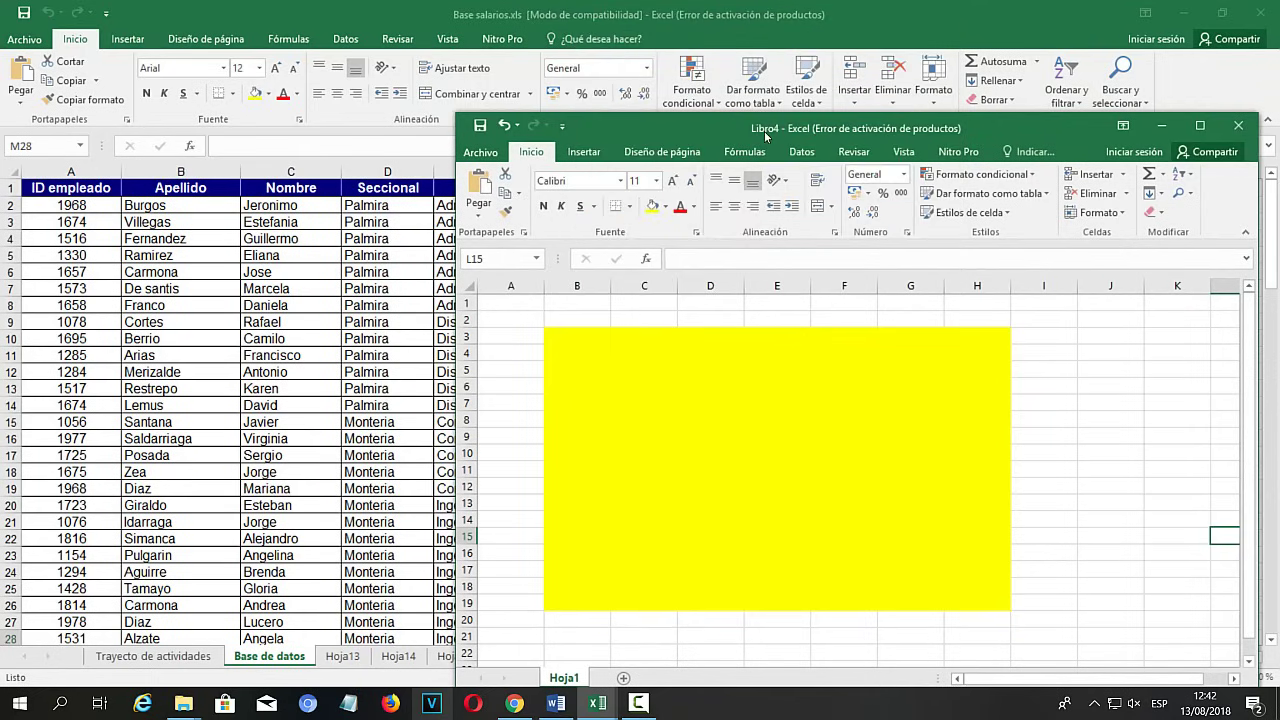
pyautogui.click(511, 89)
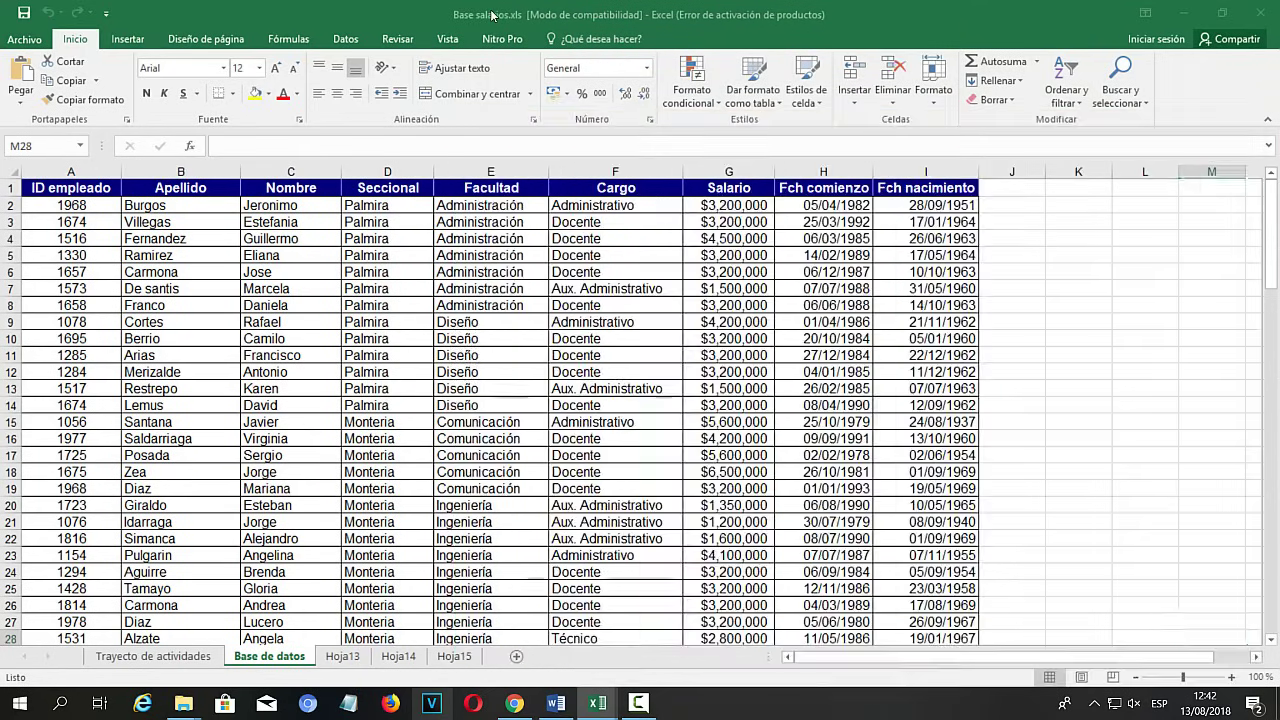
# Step: Copy the Trayecto de actividades sheet into Libro4 with Crear una copia, then maximize Libro4
pyautogui.click(158, 658)
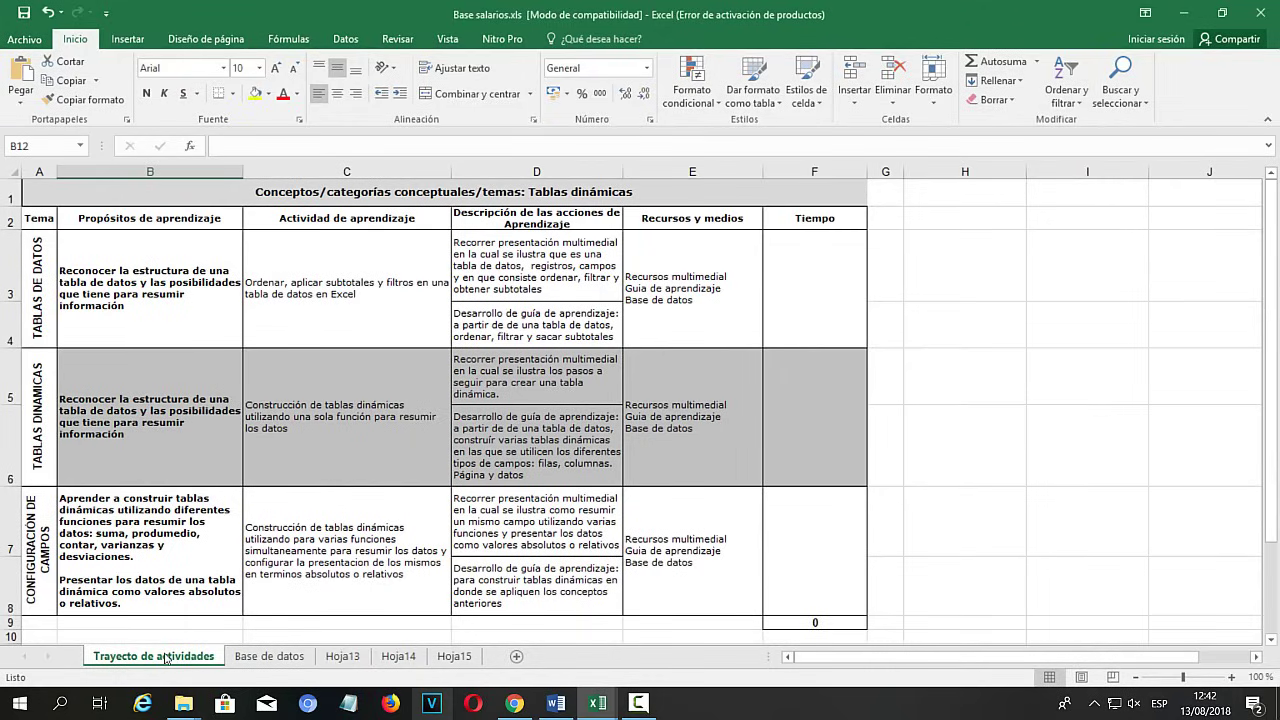
pyautogui.rightClick(166, 658)
pyautogui.click(242, 519)
pyautogui.moveTo(253, 400); pyautogui.dragTo(654, 322)
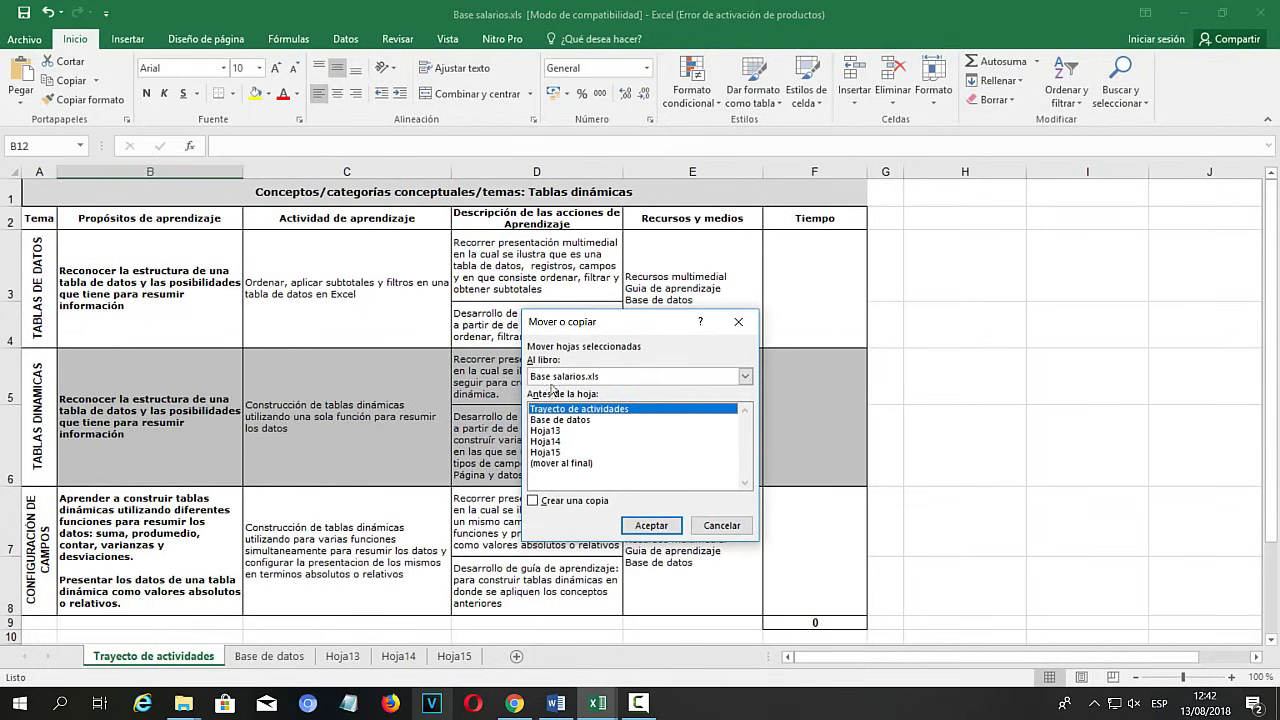
pyautogui.click(745, 378)
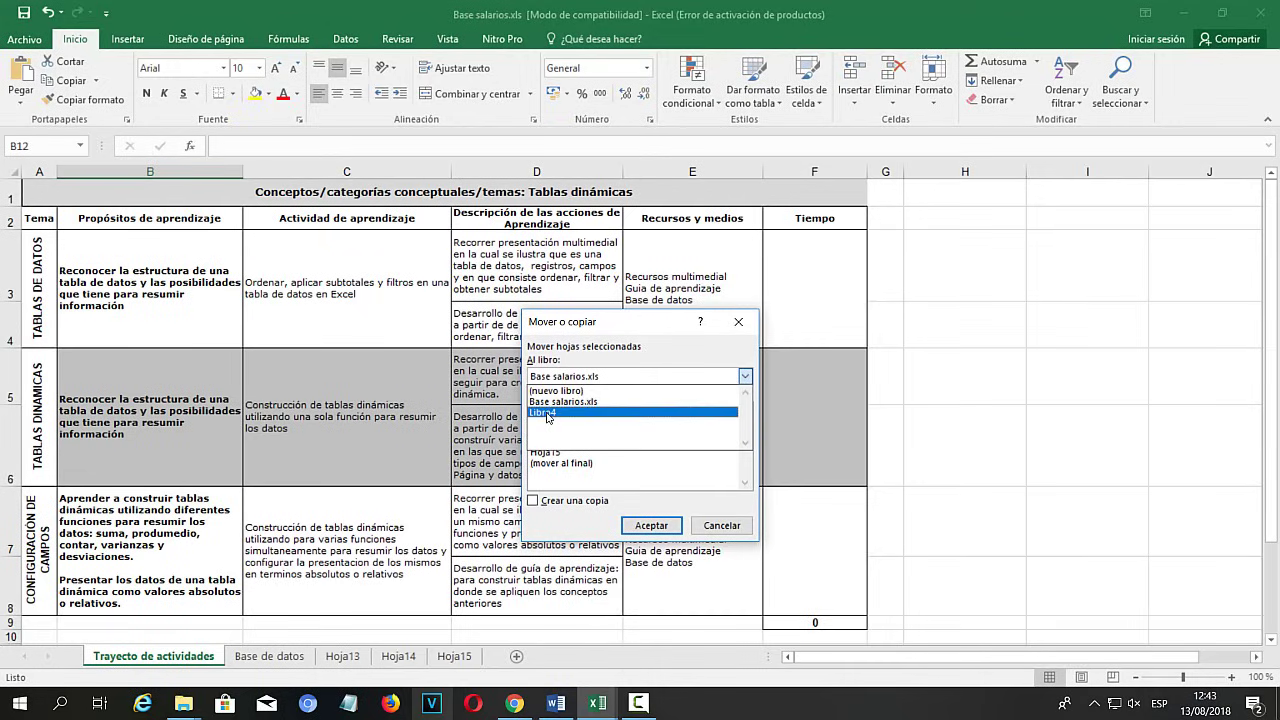
pyautogui.click(547, 414)
pyautogui.click(535, 503)
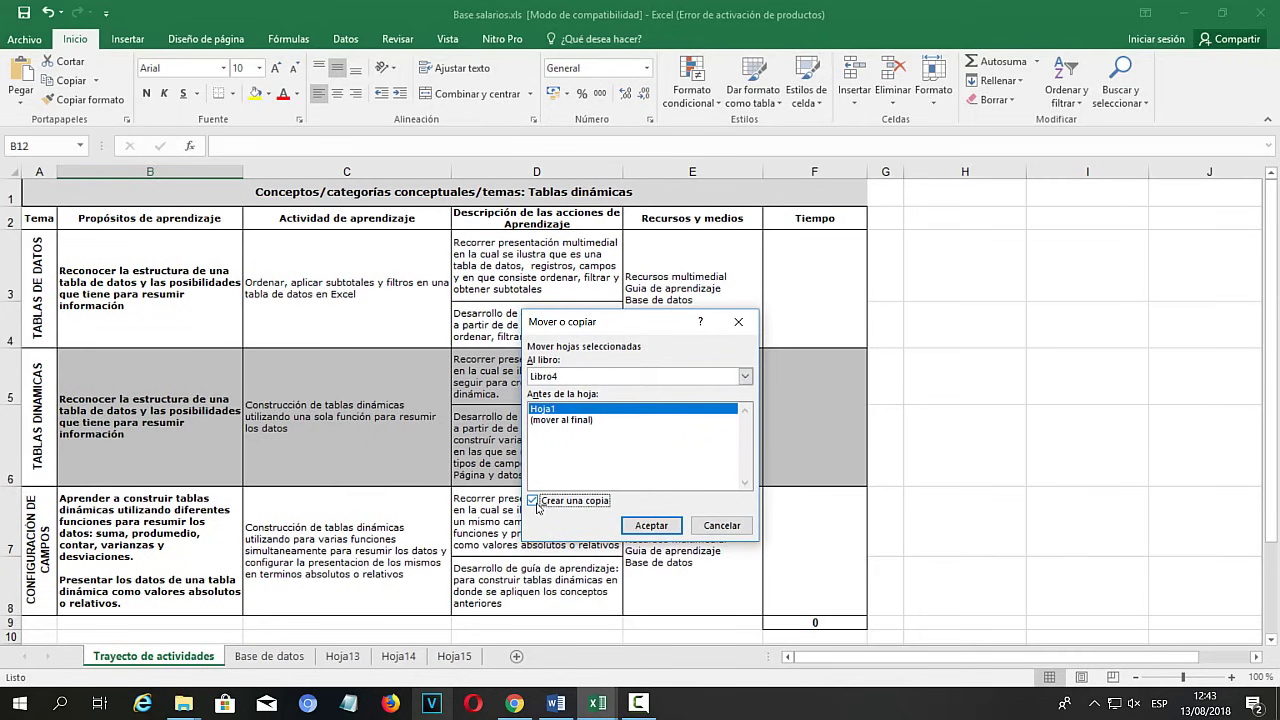
pyautogui.click(660, 529)
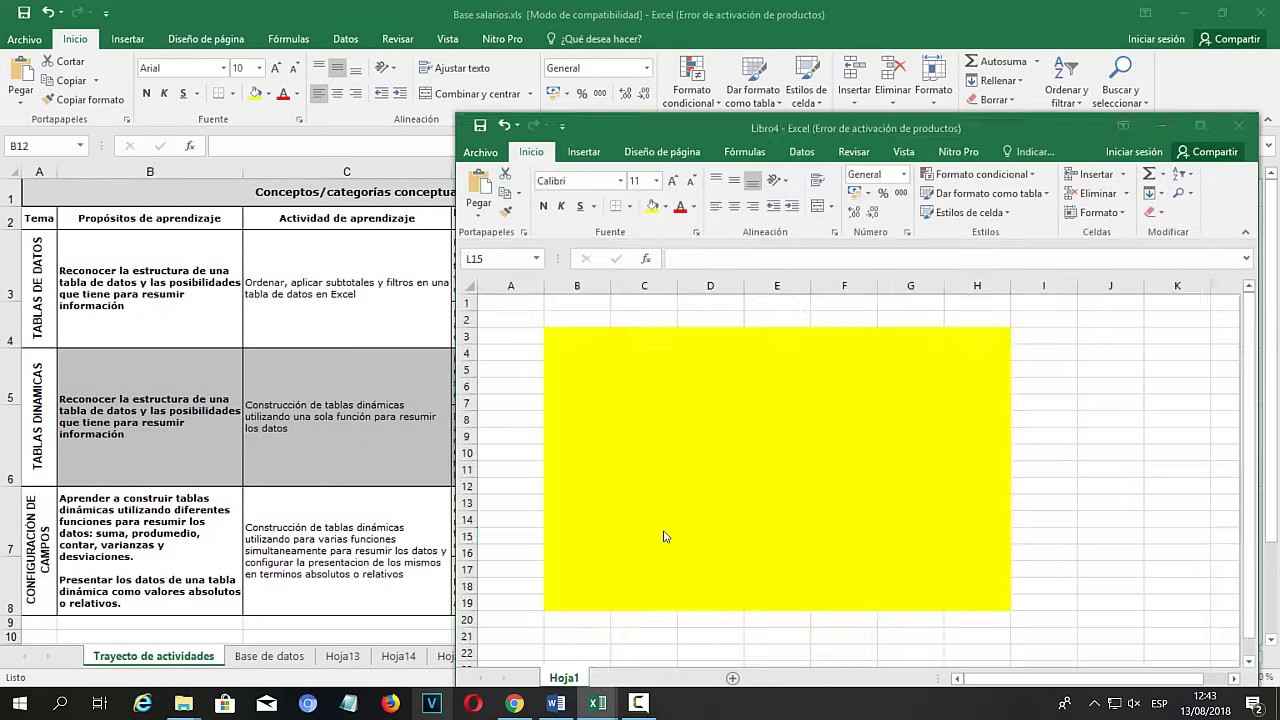
pyautogui.doubleClick(824, 128)
# Step: Select A2:J19 around the yellow block on Libro4's Hoja1
pyautogui.click(249, 656)
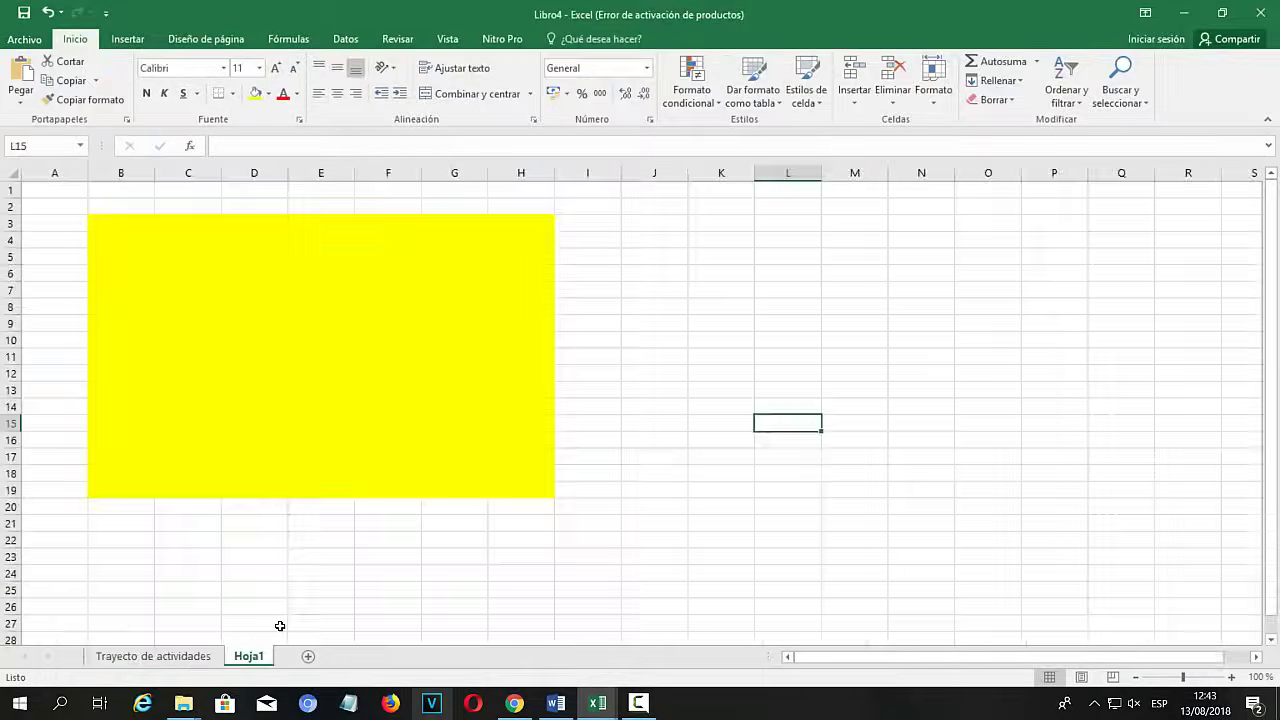
pyautogui.click(283, 337)
pyautogui.moveTo(75, 206); pyautogui.dragTo(603, 507)
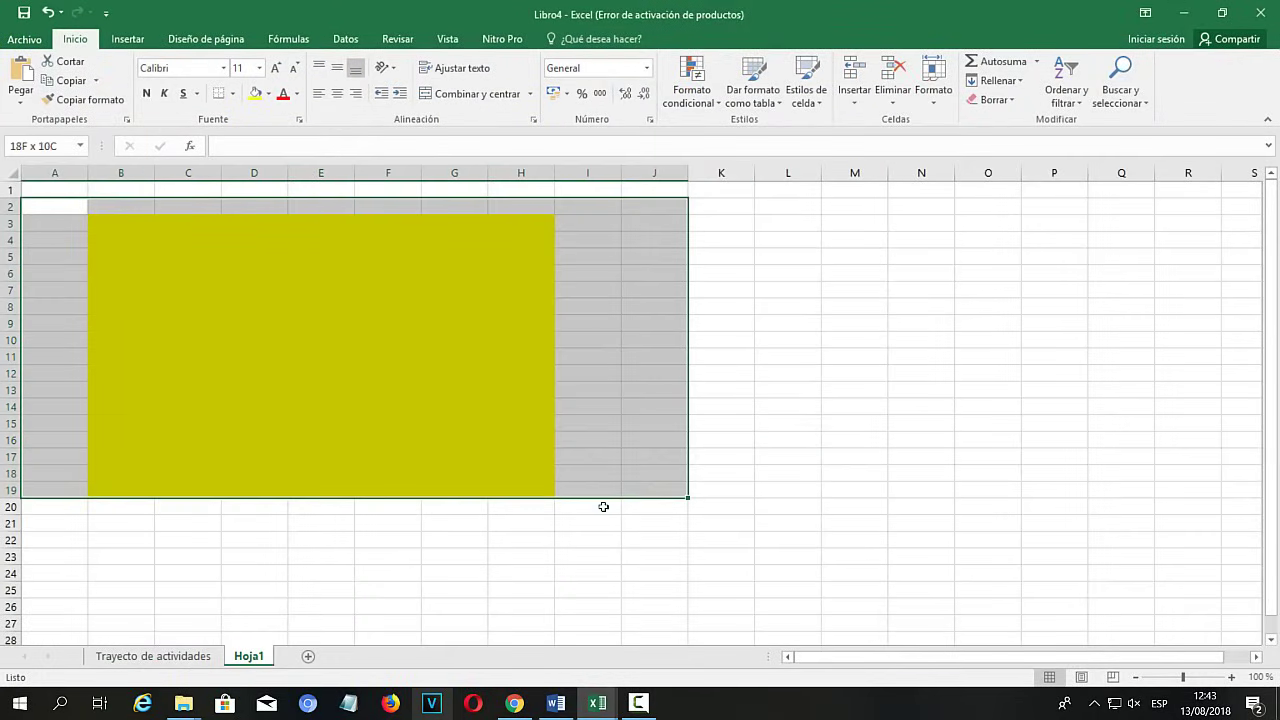
# Step: Check the copied Trayecto de actividades sheet, then switch to Base salarios.xls from the taskbar
pyautogui.click(202, 657)
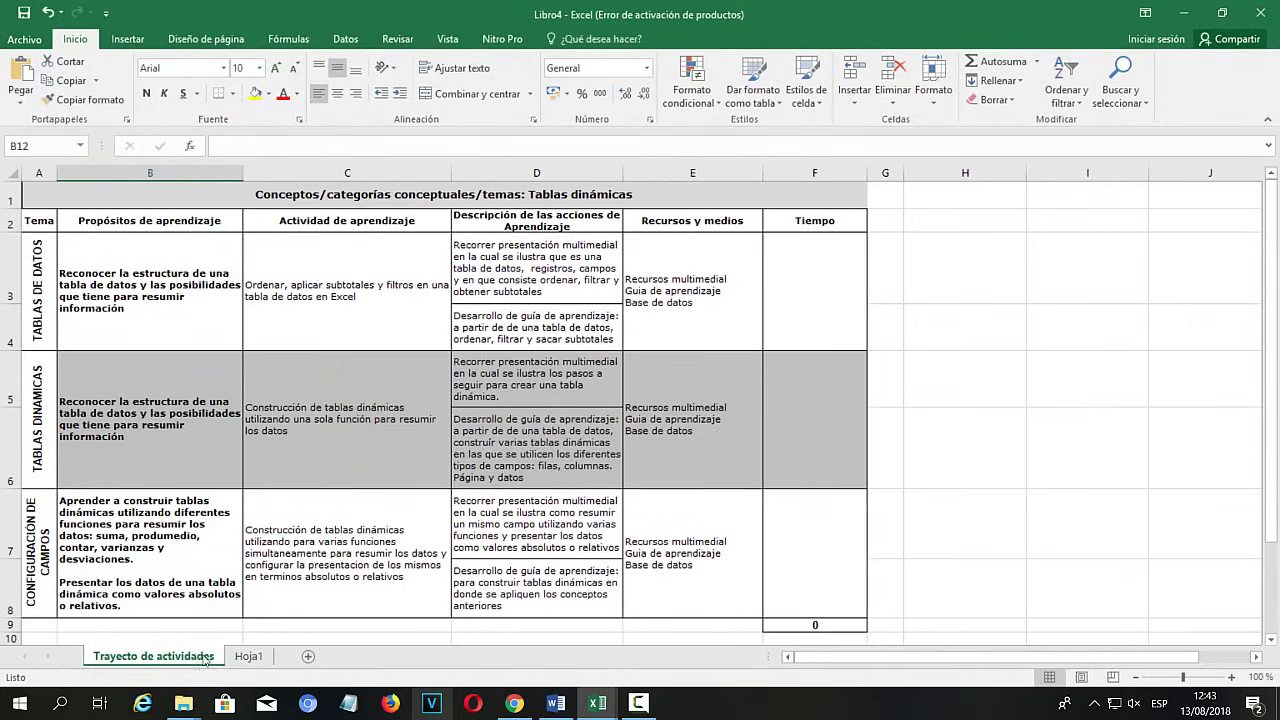
pyautogui.click(252, 657)
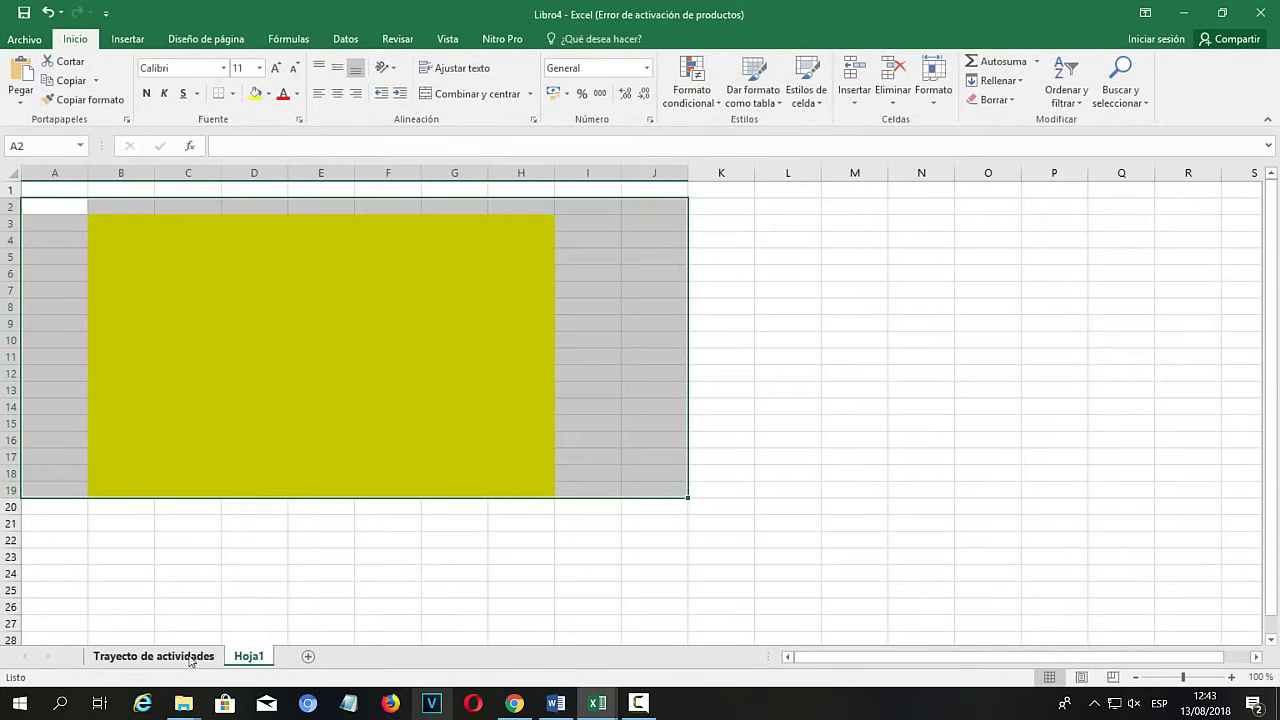
pyautogui.click(190, 659)
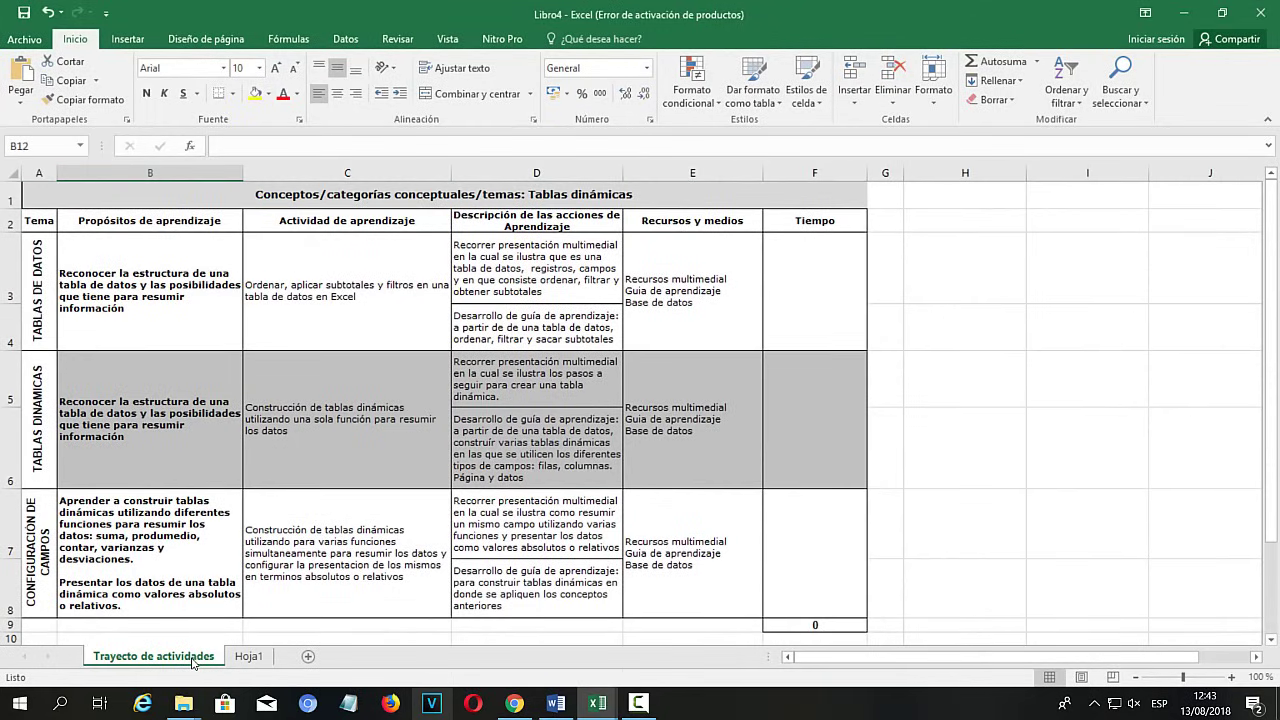
pyautogui.click(592, 705)
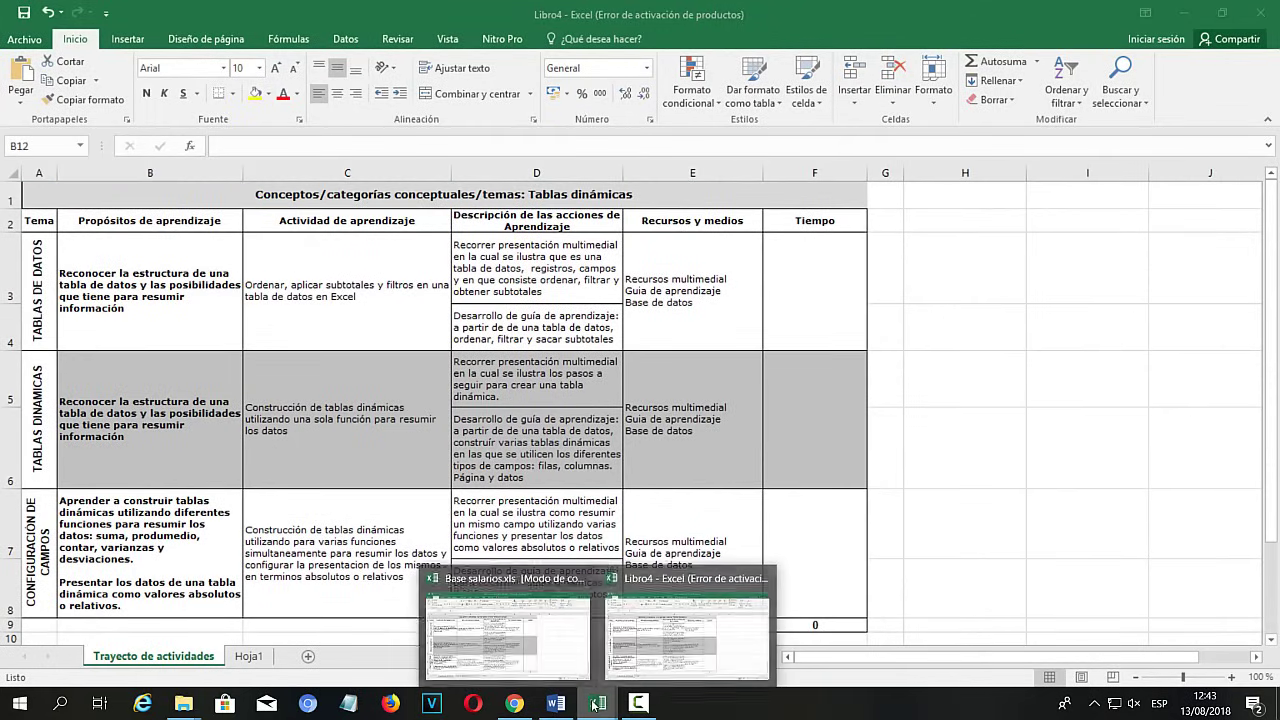
pyautogui.click(490, 628)
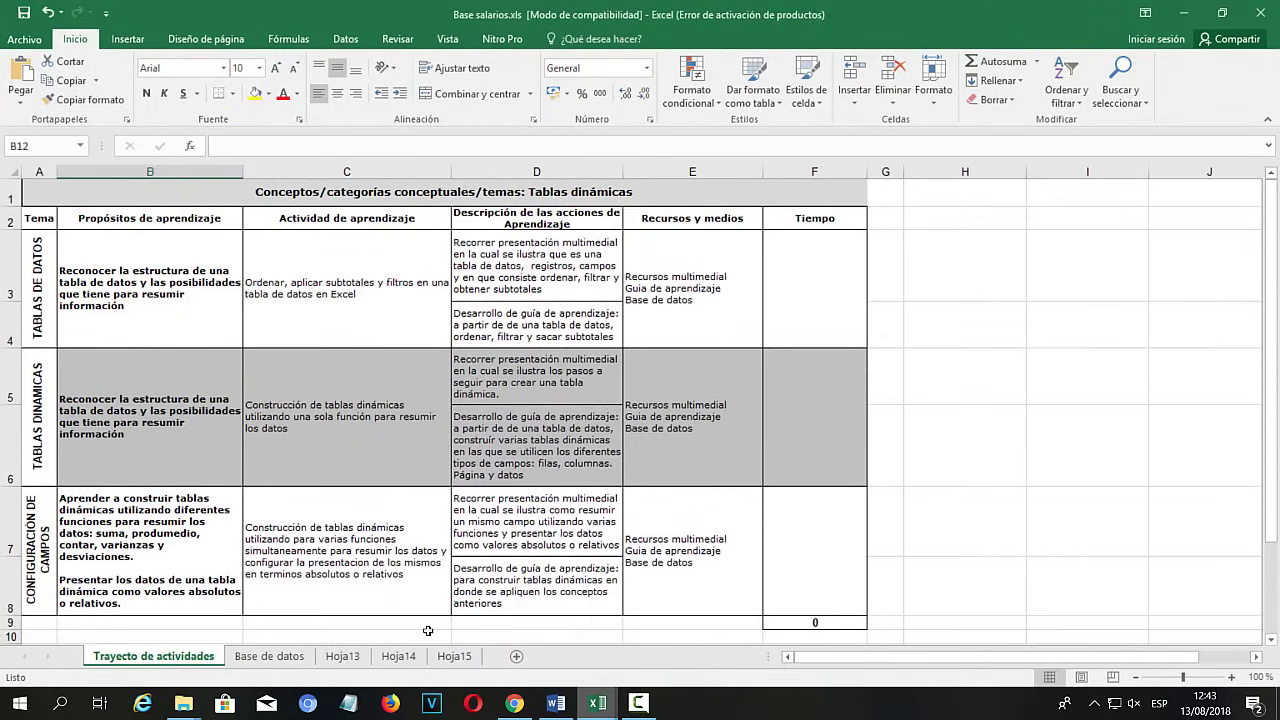
# Step: Select the employee table A1:I22 on the Base de datos sheet
pyautogui.click(269, 656)
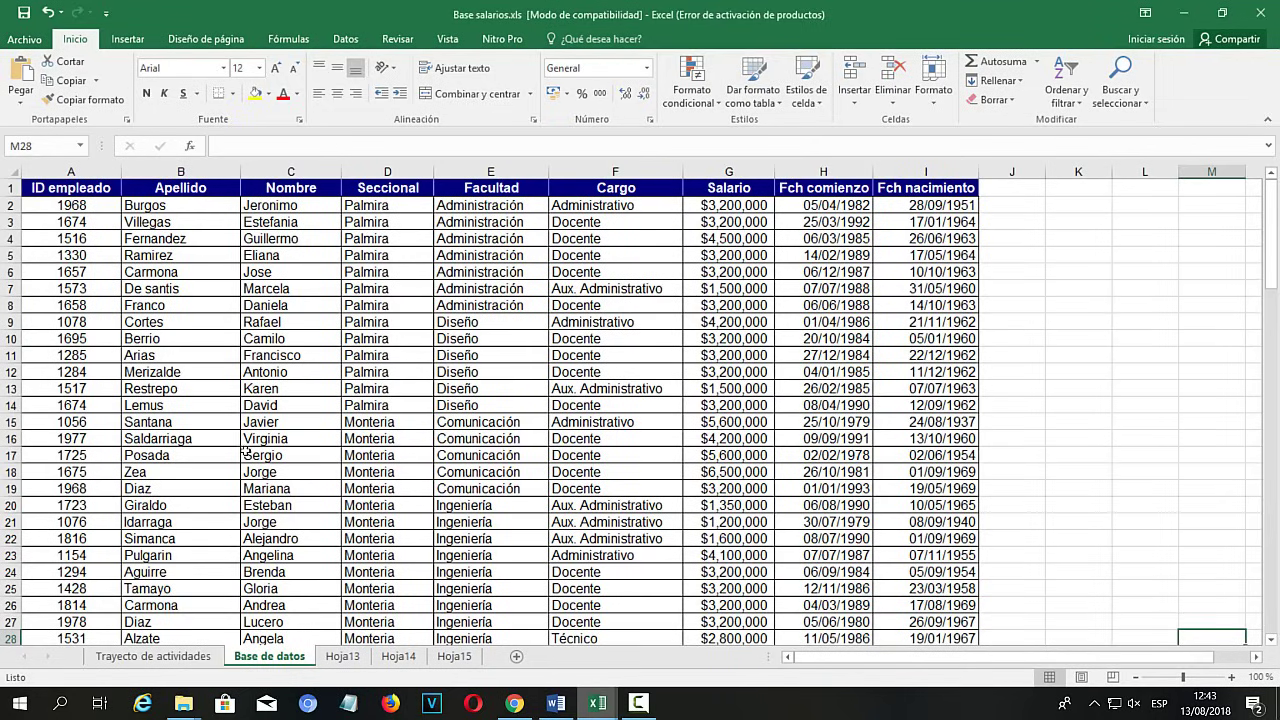
pyautogui.moveTo(45, 188)
pyautogui.mouseDown()
pyautogui.moveTo(643, 376)
pyautogui.moveTo(900, 424)
pyautogui.mouseUp()
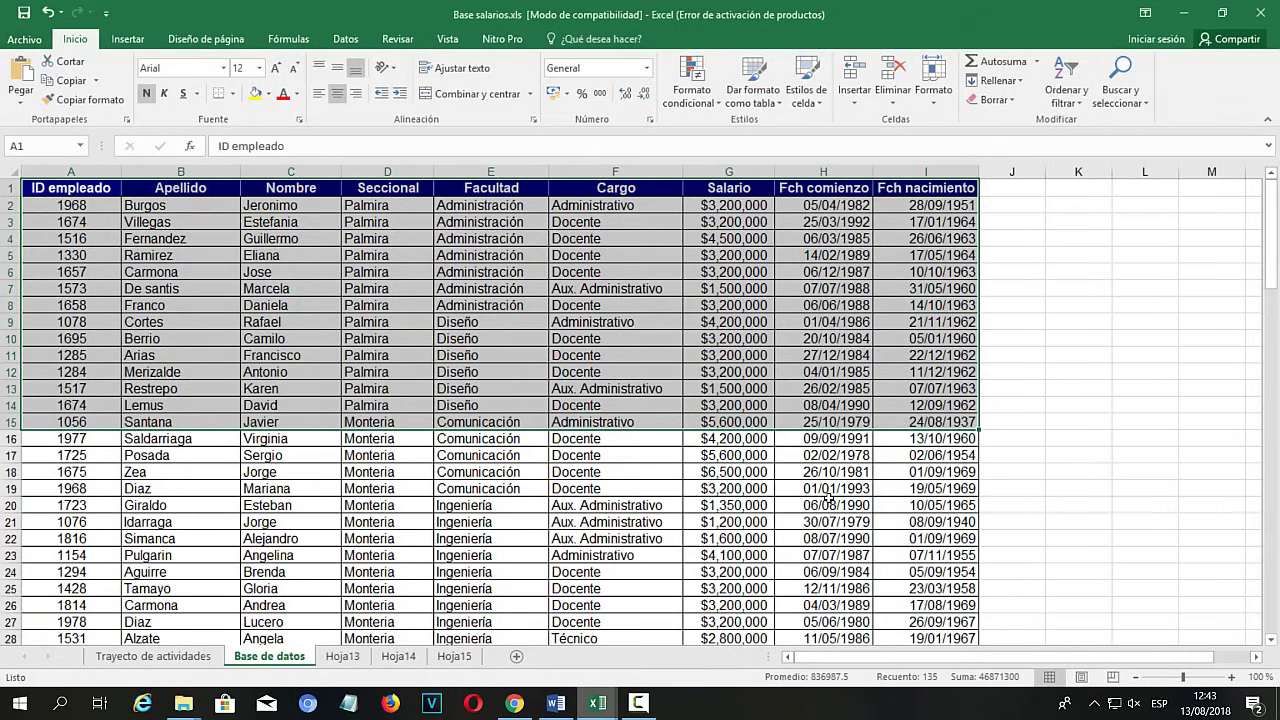
pyautogui.scroll(-15, 826, 497)
pyautogui.scroll(-17, 826, 497)
pyautogui.scroll(13, 826, 497)
pyautogui.scroll(17, 822, 485)
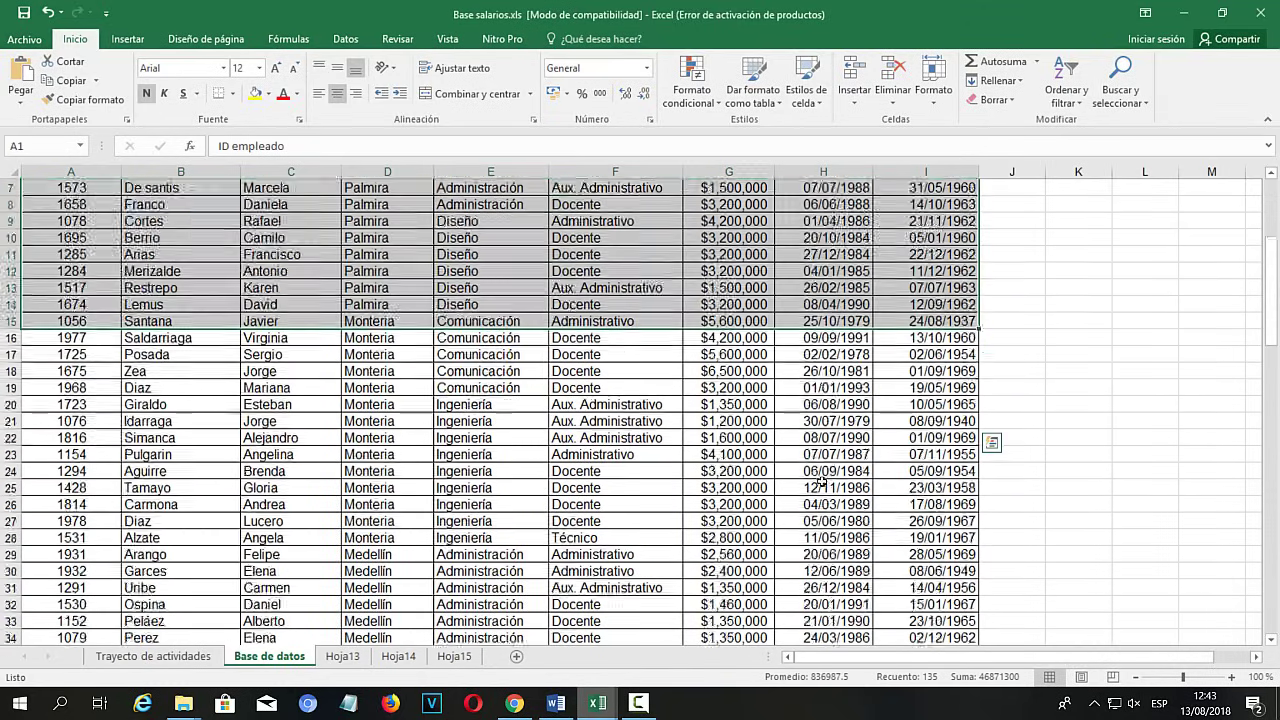
pyautogui.scroll(2, 820, 478)
pyautogui.click(390, 503)
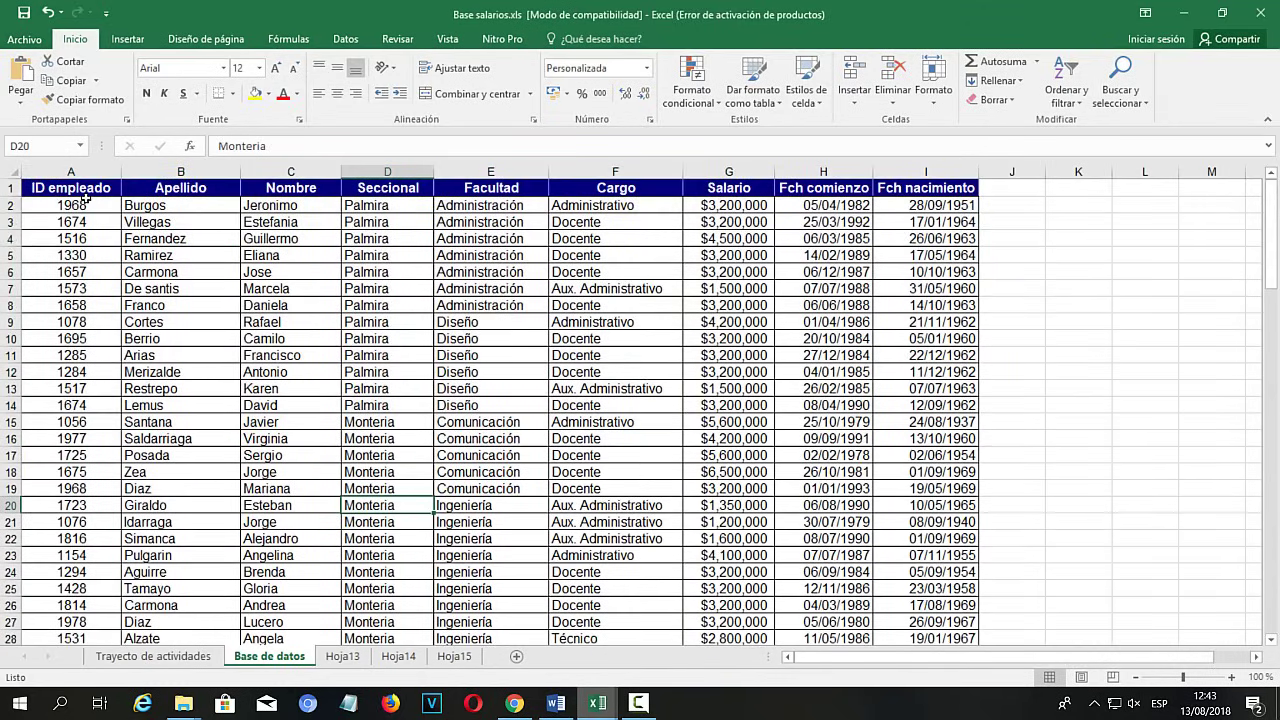
pyautogui.moveTo(73, 187); pyautogui.dragTo(928, 538)
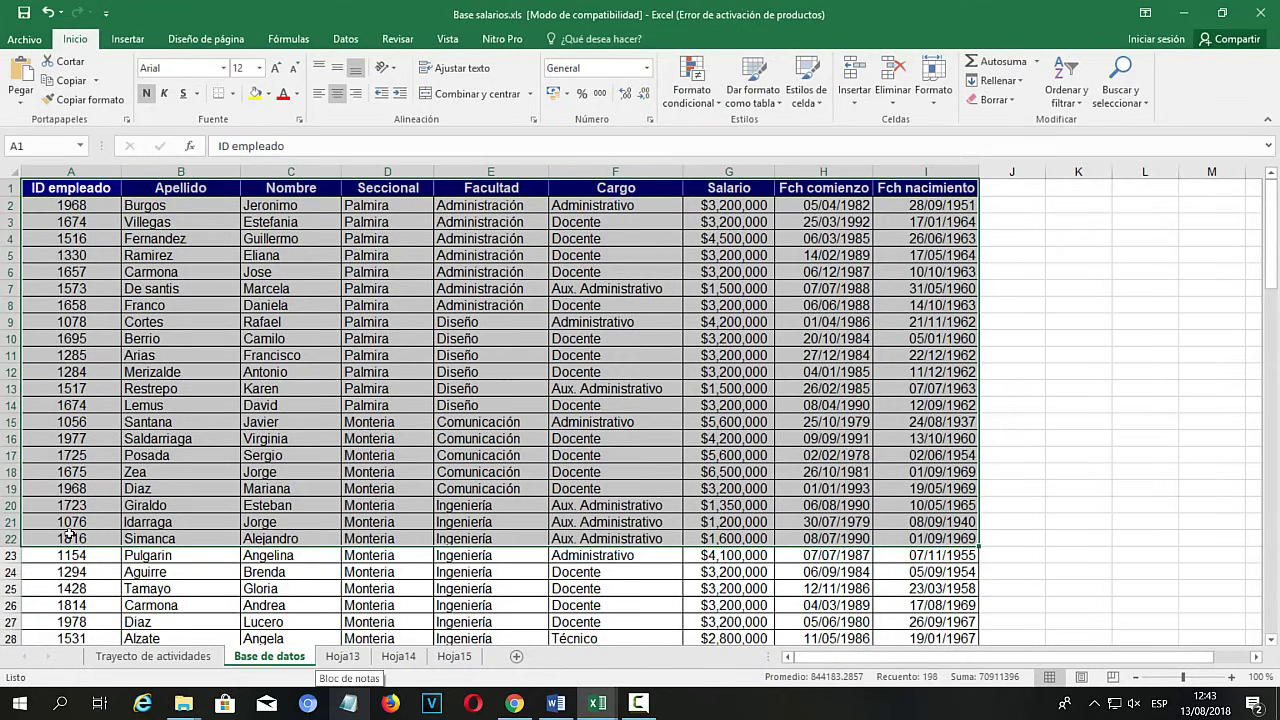
# Step: Copy the selected rows with Copiar and bring up the open Excel workbooks
pyautogui.rightClick(281, 352)
pyautogui.click(324, 360)
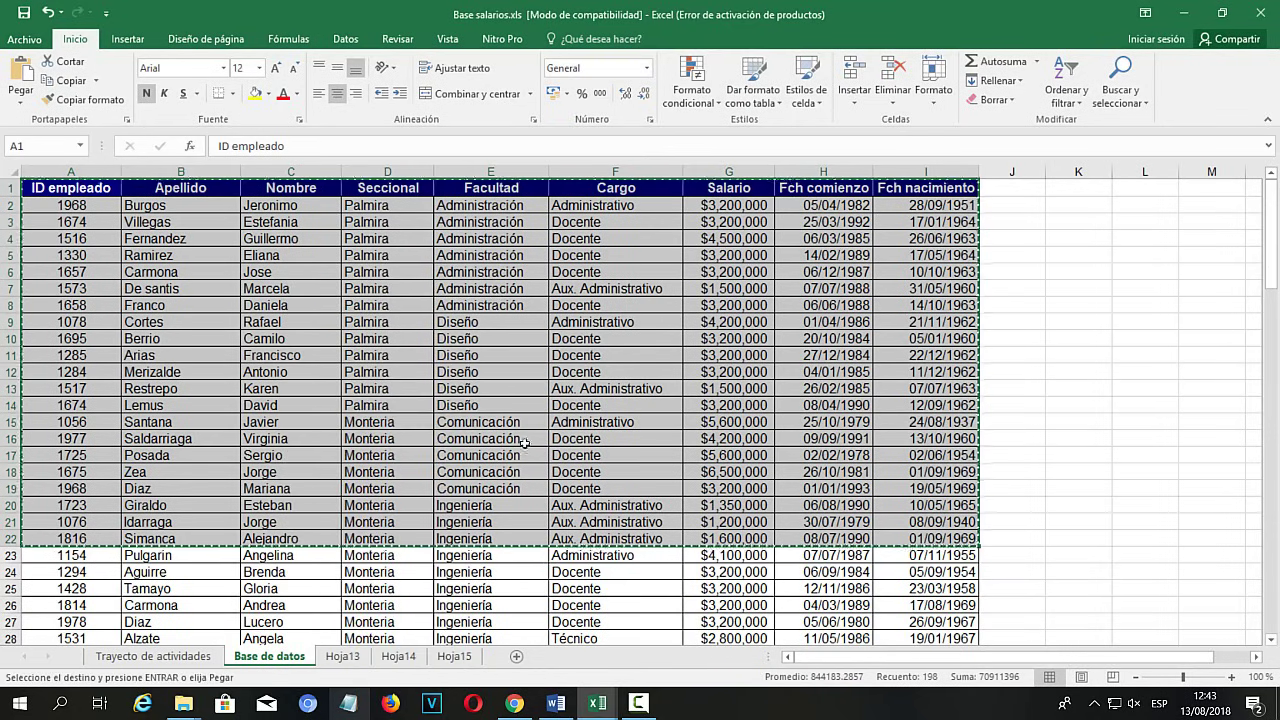
pyautogui.click(597, 703)
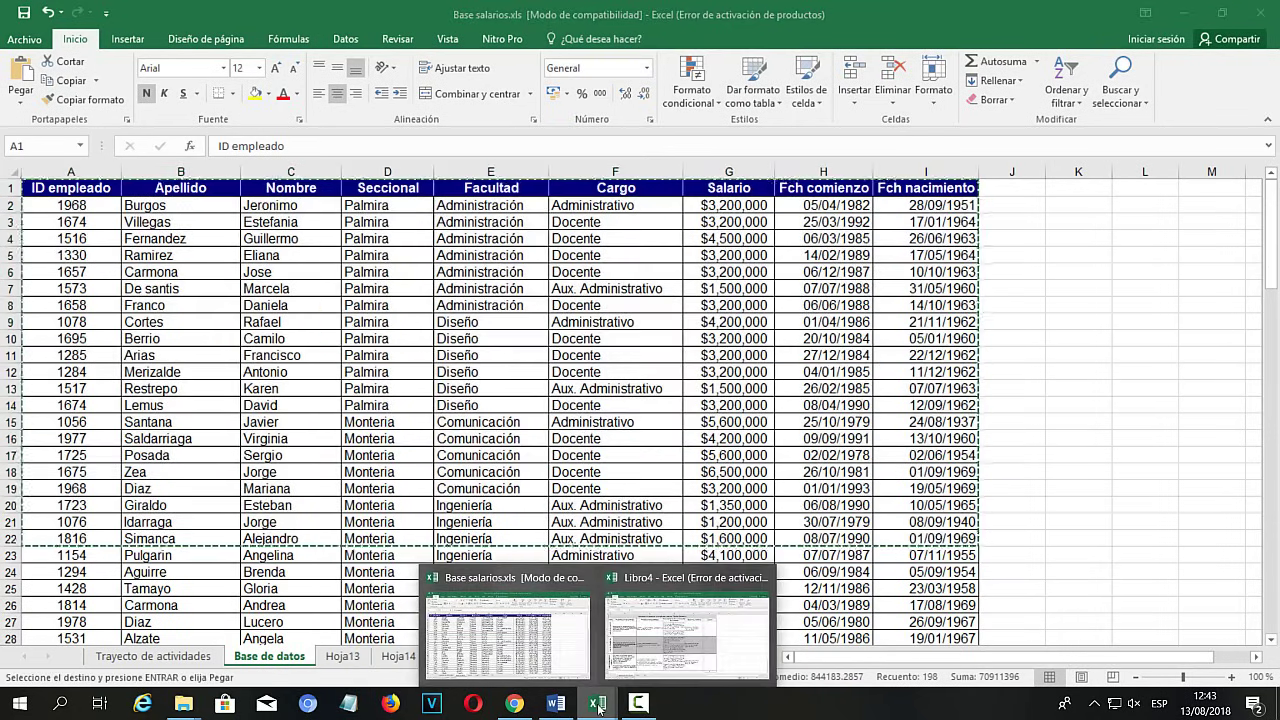
pyautogui.click(508, 635)
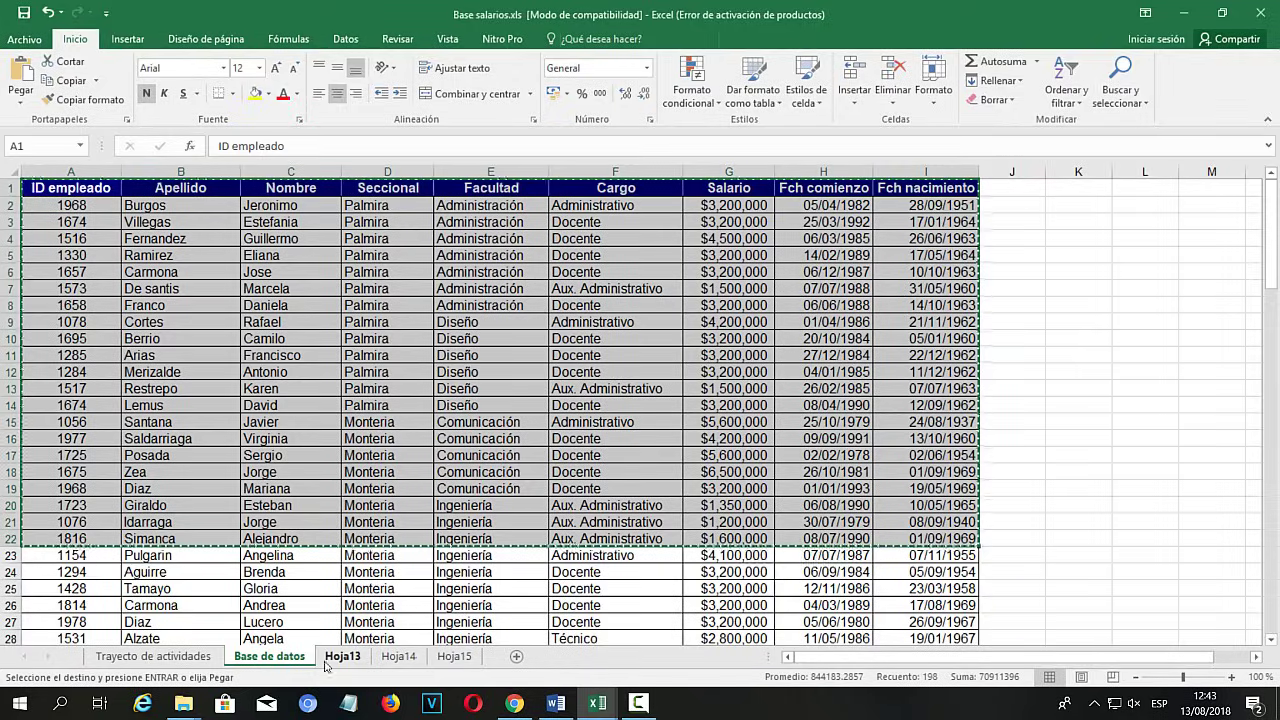
pyautogui.click(597, 703)
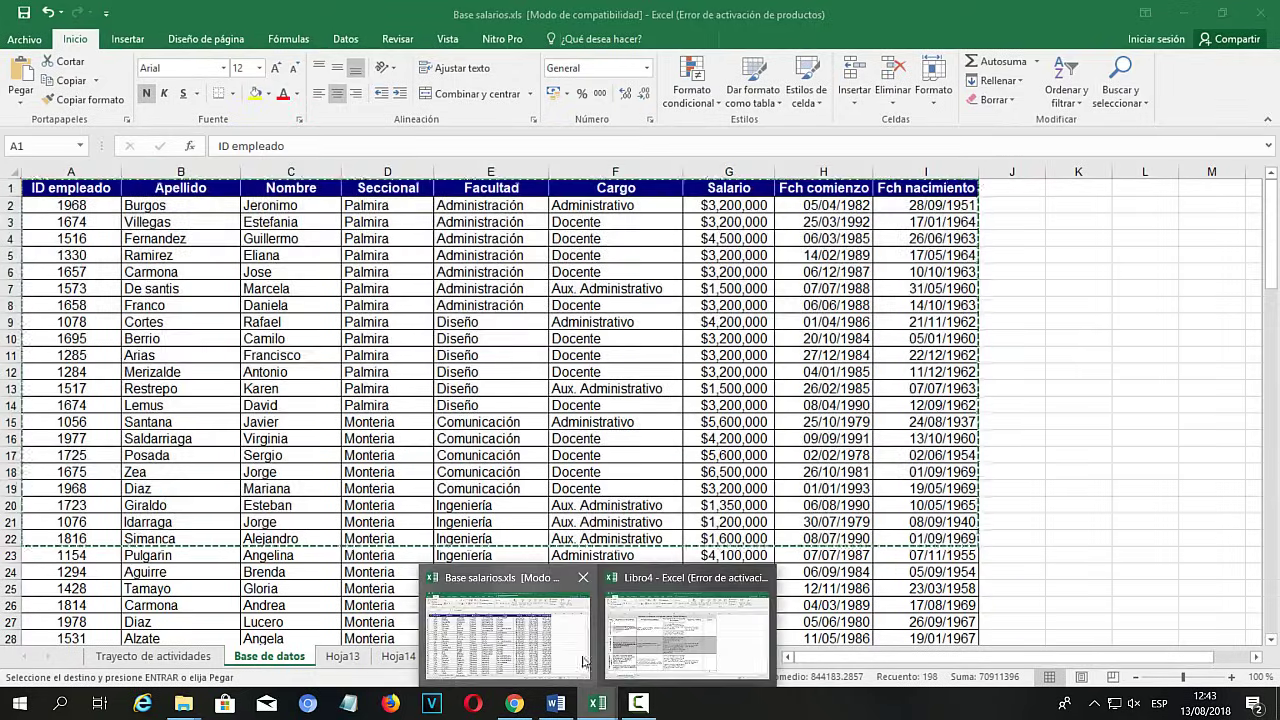
# Step: Switch to Libro4 and add a new blank sheet, Hoja3
pyautogui.click(703, 627)
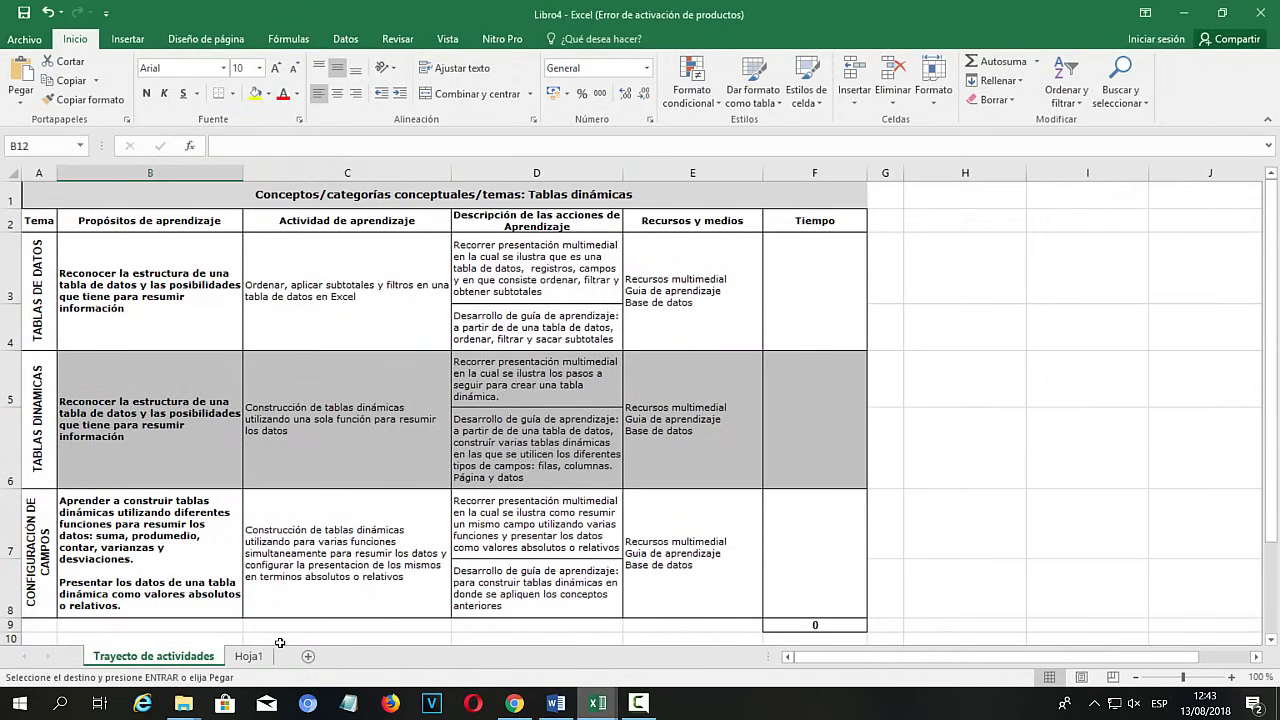
pyautogui.click(249, 657)
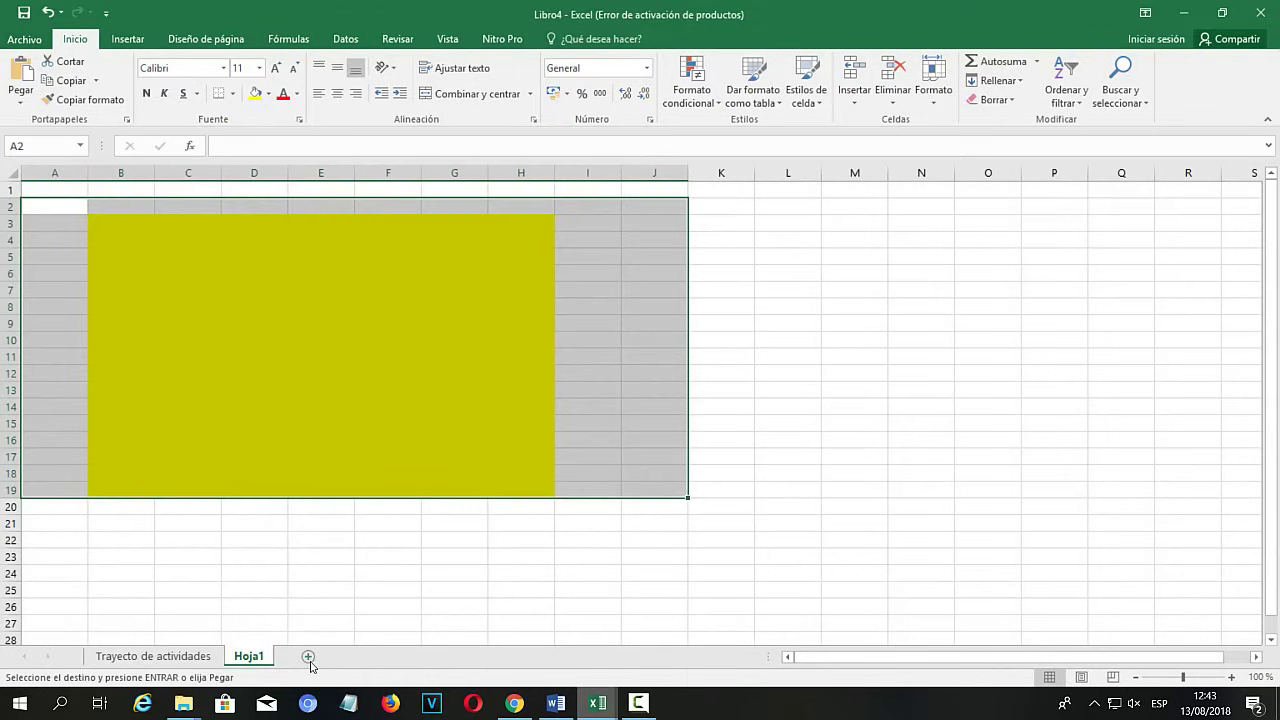
pyautogui.click(309, 657)
# Step: Bring up the paste options for cell A1 on Hoja3
pyautogui.rightClick(58, 188)
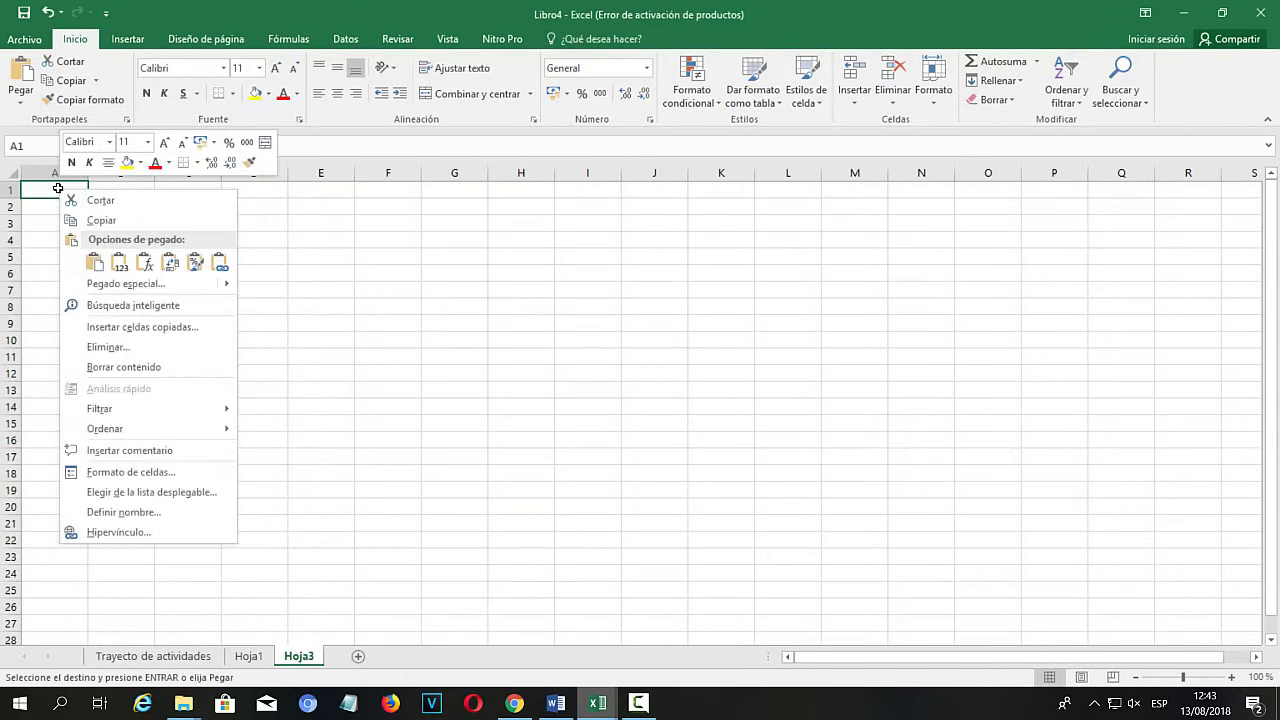
pyautogui.moveTo(111, 289)
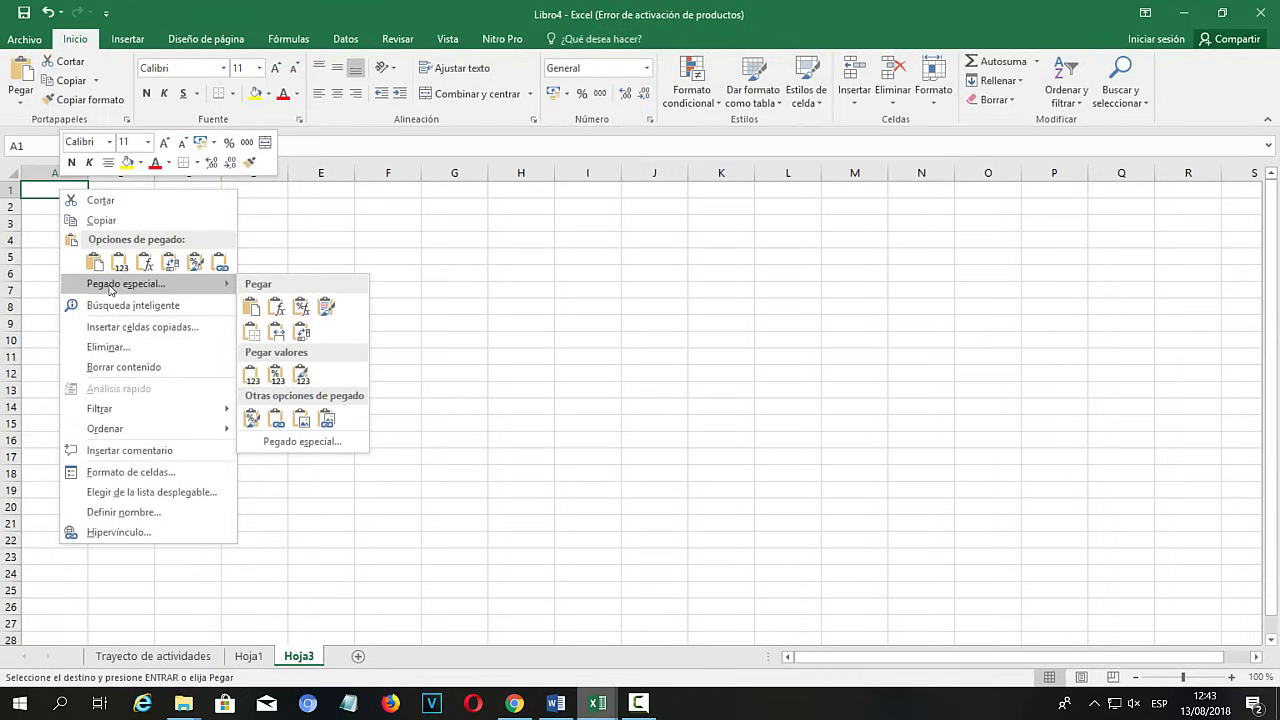
pyautogui.press('super+plus')
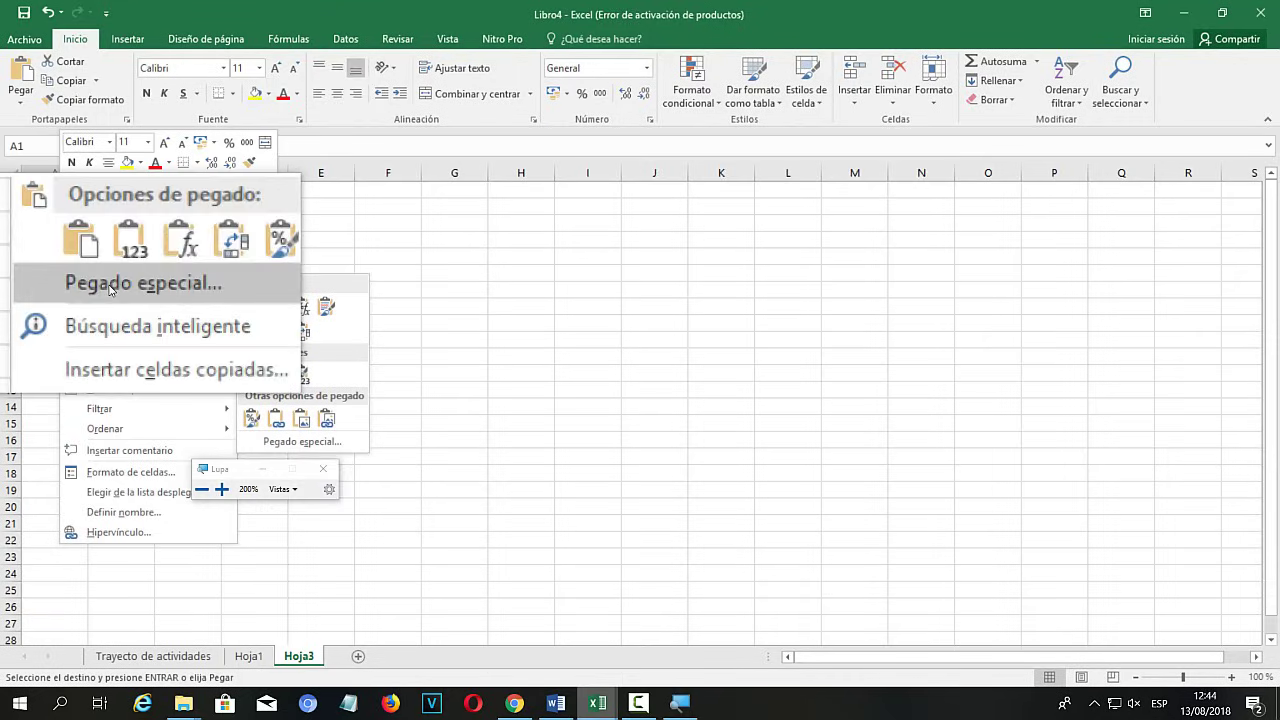
pyautogui.press('super+Escape')
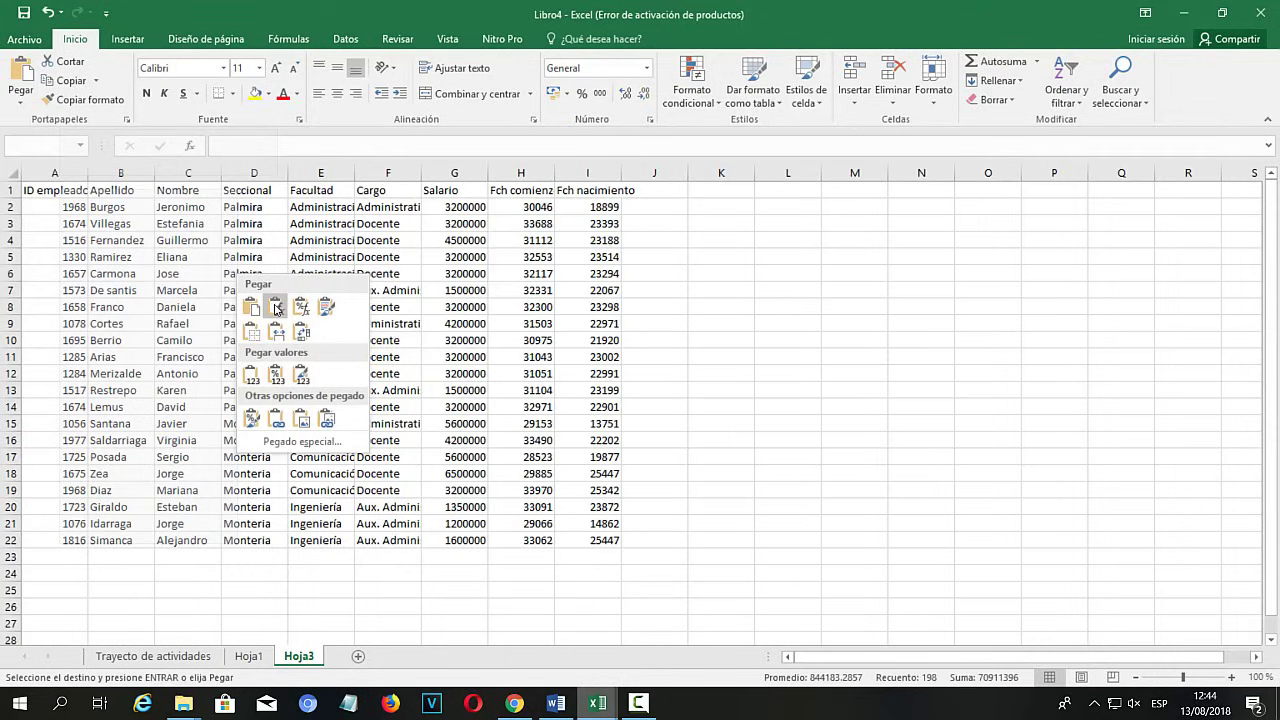
pyautogui.press('super')
pyautogui.press('Escape')
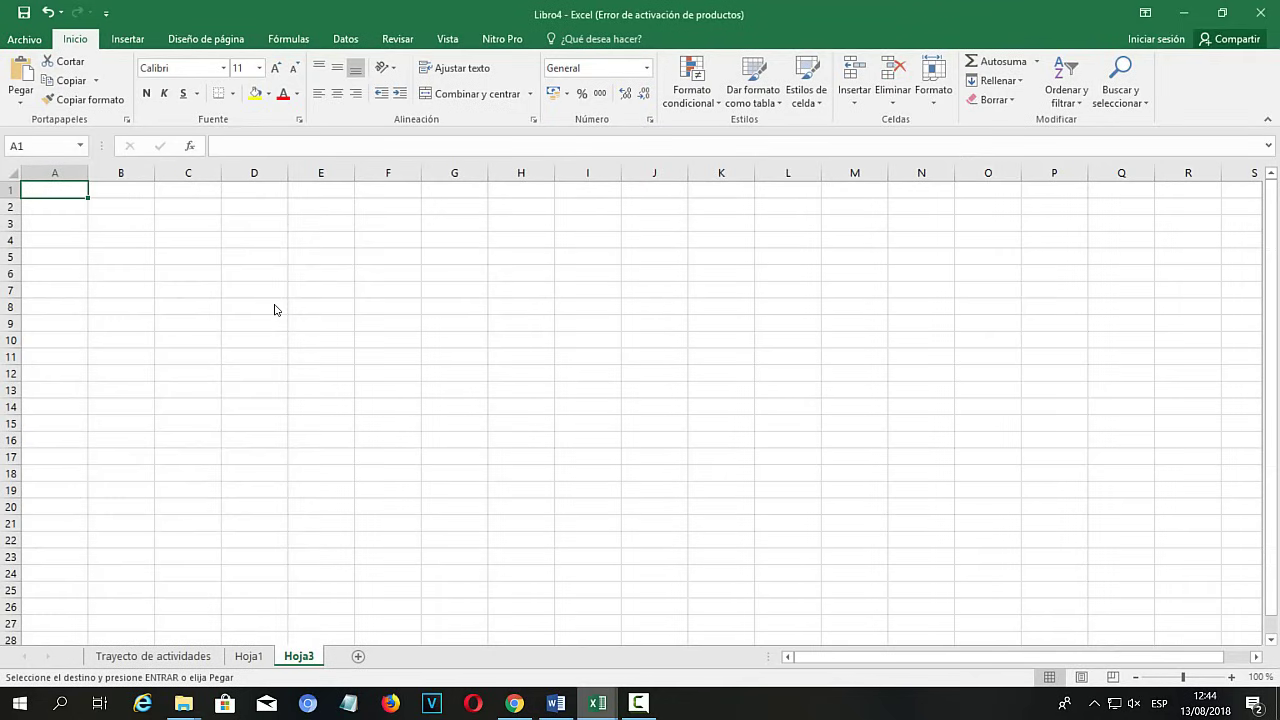
pyautogui.rightClick(59, 184)
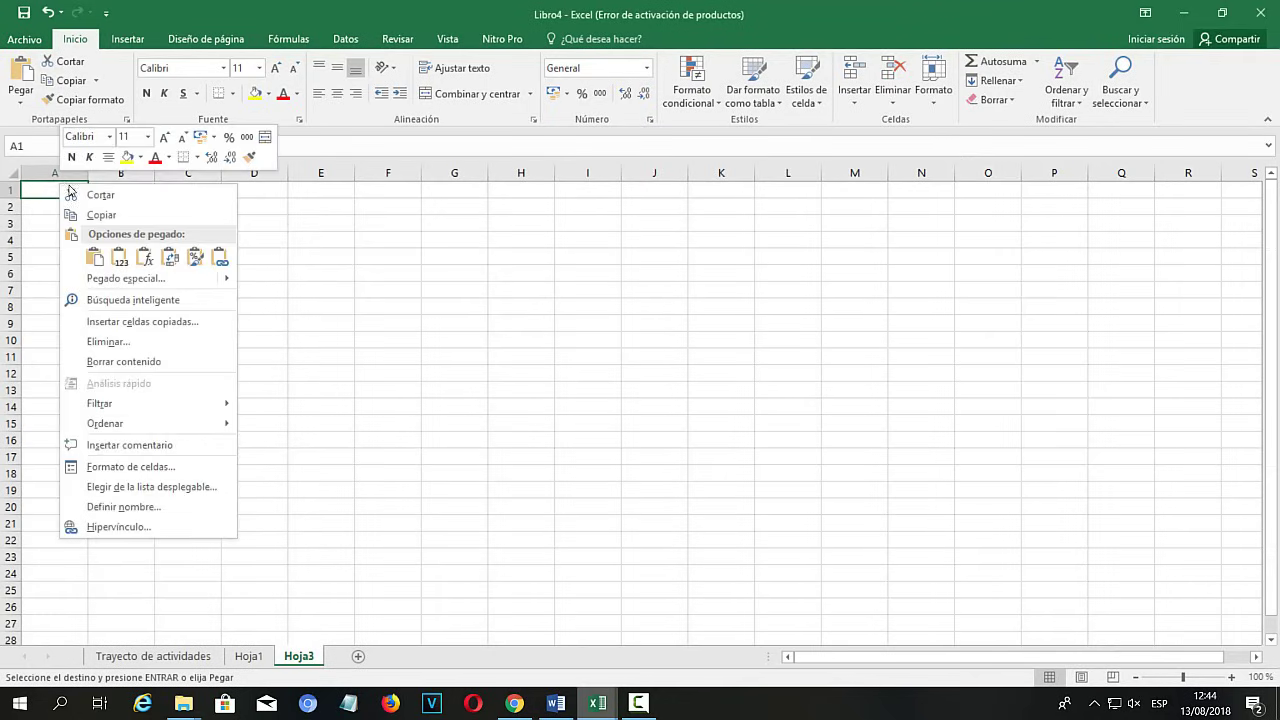
# Step: Paste the A1:I22 employee table into Hoja3 keeping source formatting and column widths
pyautogui.moveTo(163, 284)
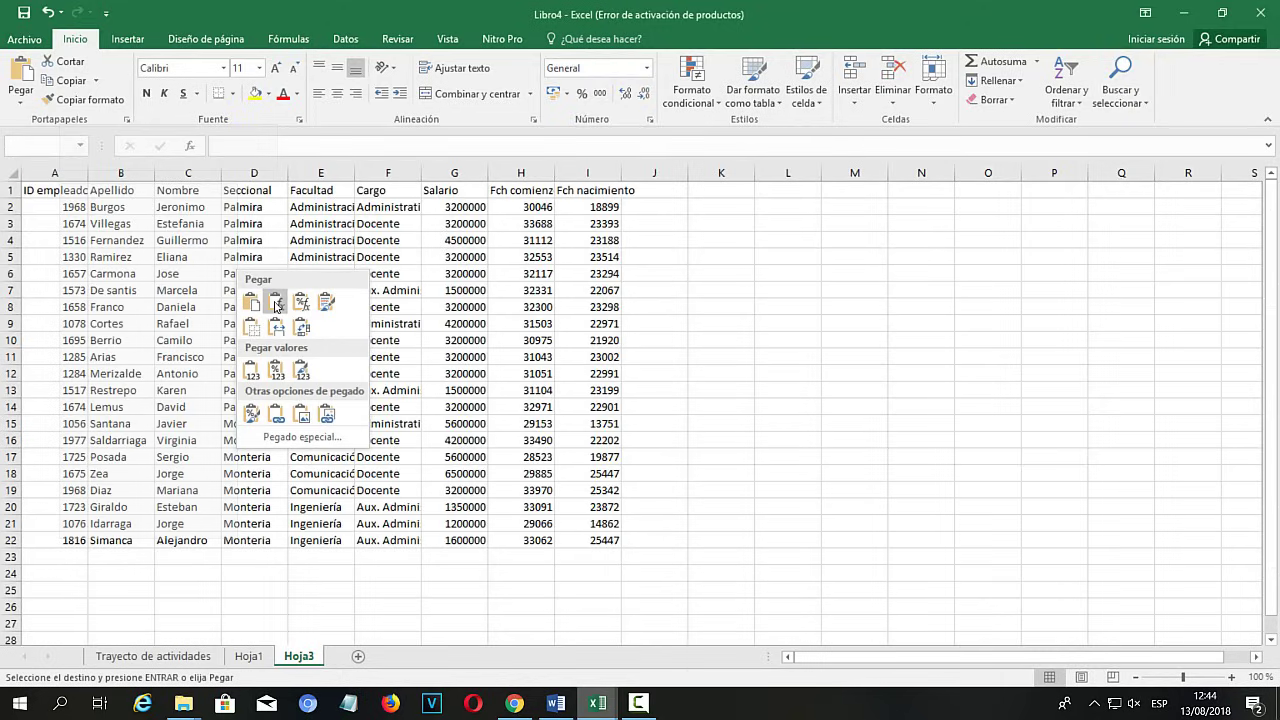
pyautogui.press('super+plus')
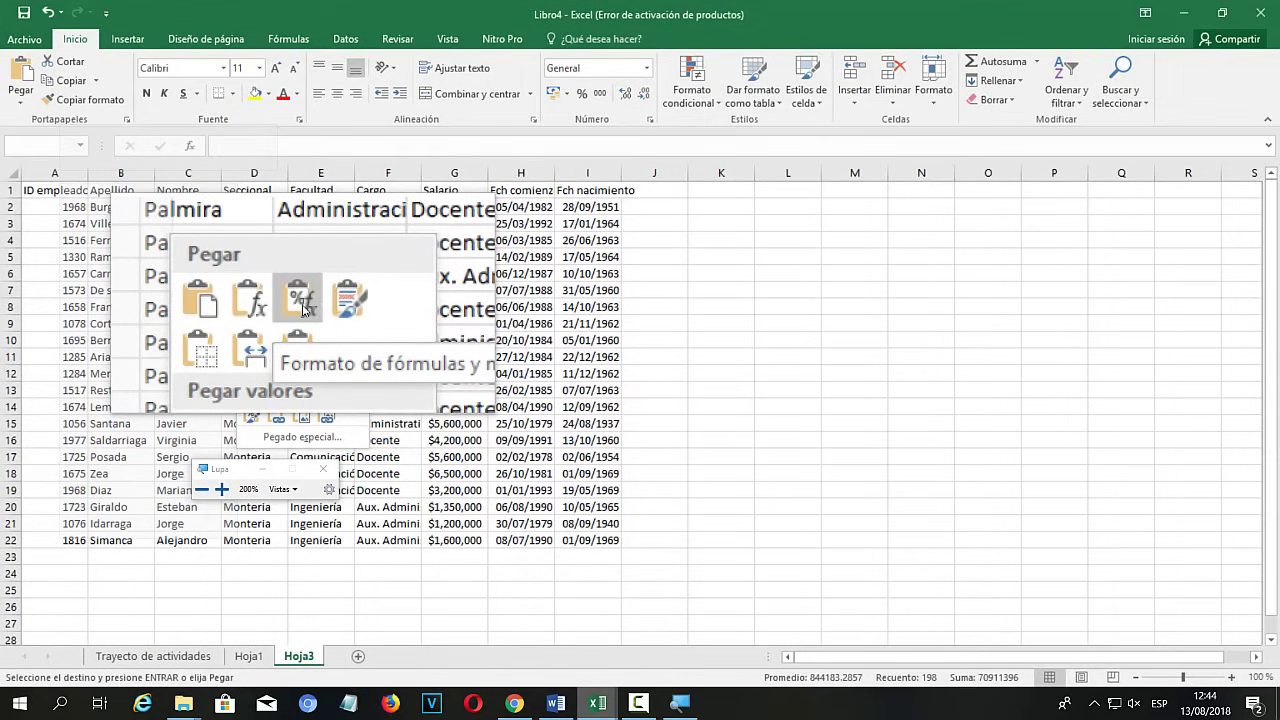
pyautogui.press('super+Escape')
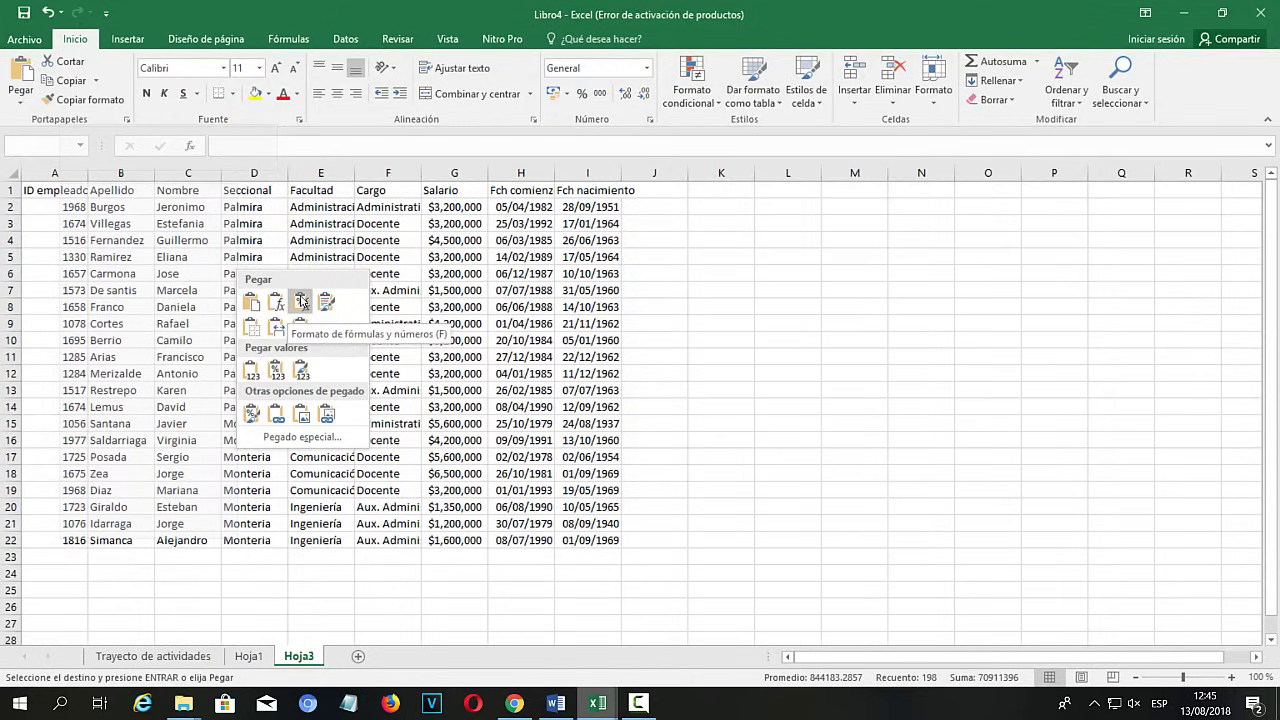
pyautogui.click(277, 329)
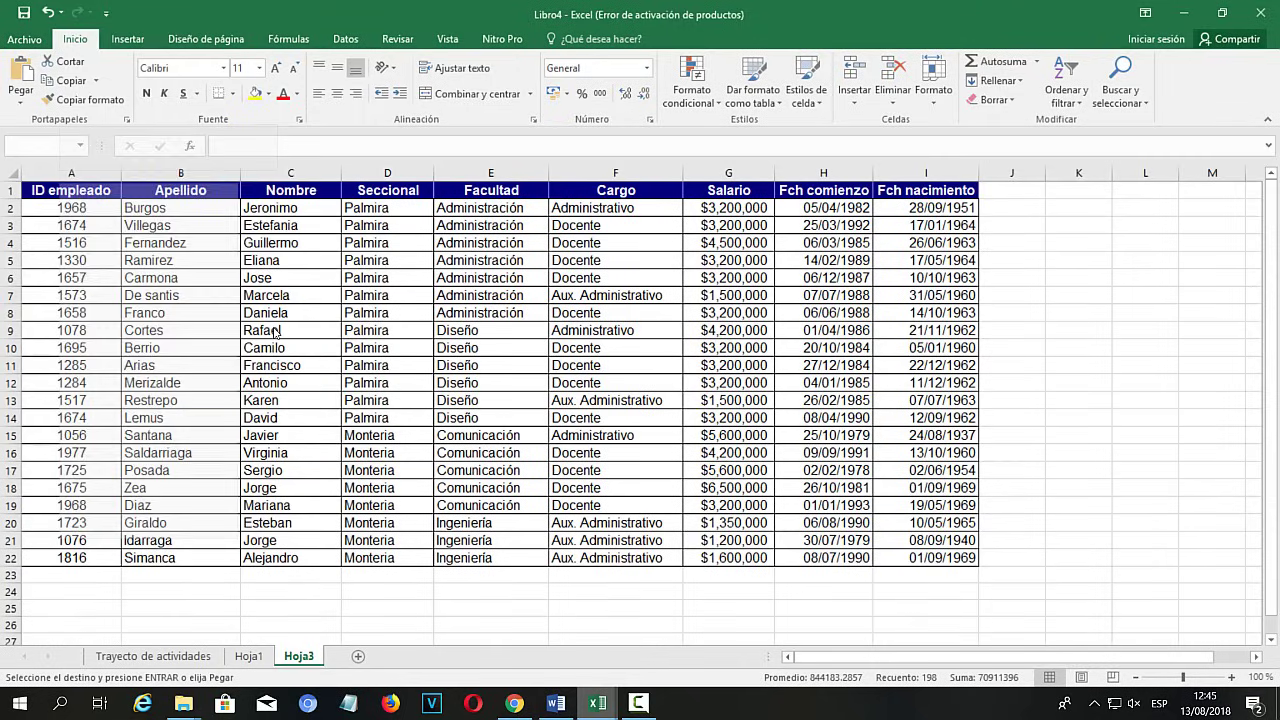
pyautogui.click(290, 625)
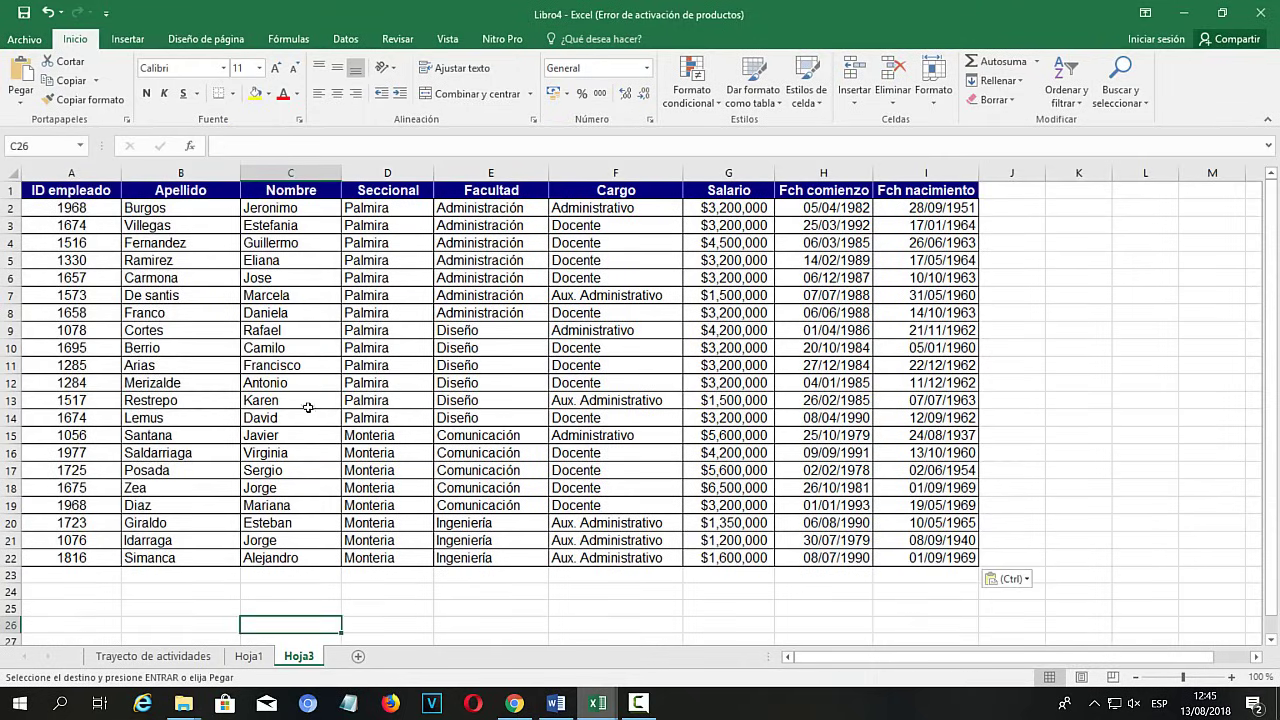
pyautogui.click(153, 656)
pyautogui.click(249, 656)
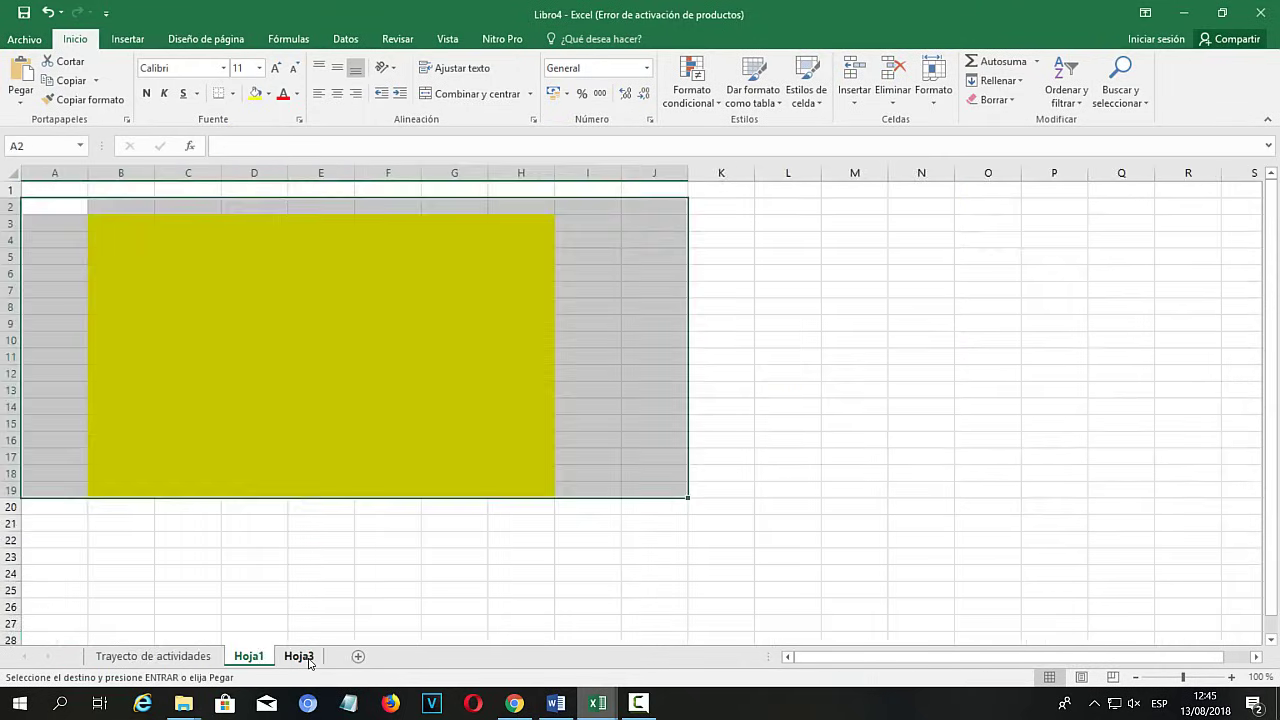
pyautogui.click(298, 656)
pyautogui.moveTo(597, 703)
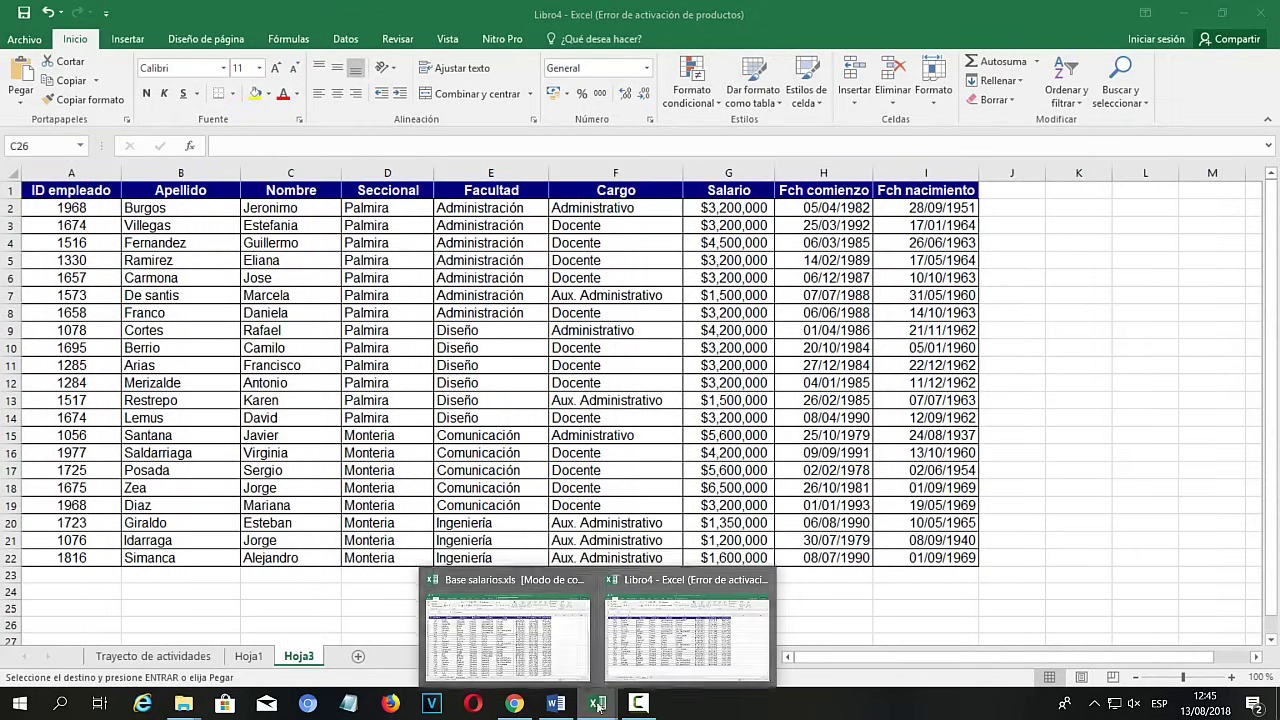
pyautogui.click(519, 643)
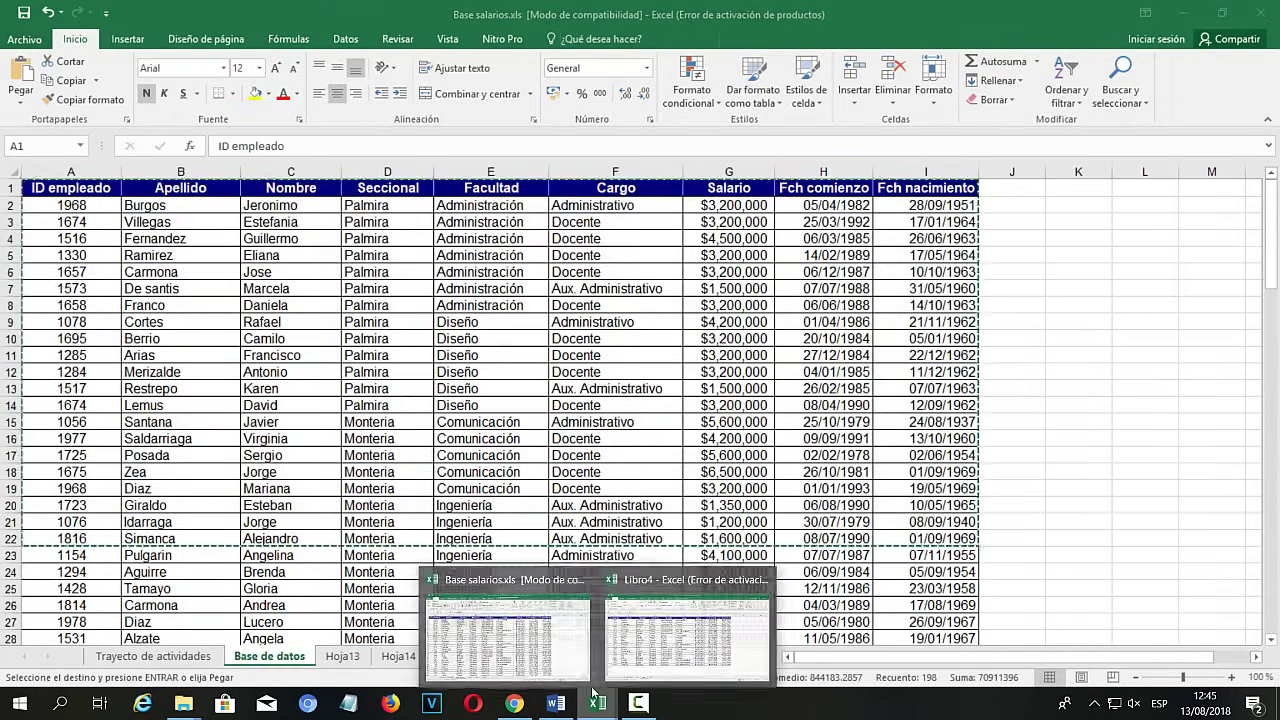
pyautogui.click(680, 625)
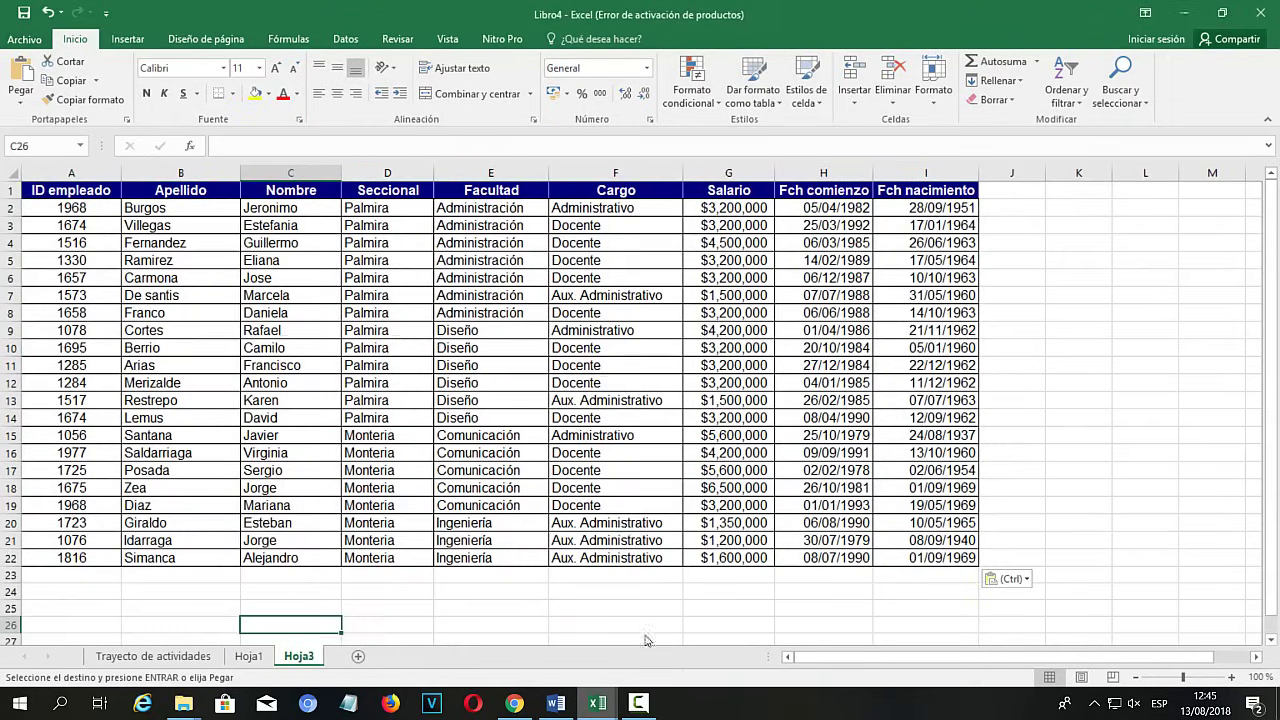
pyautogui.click(547, 604)
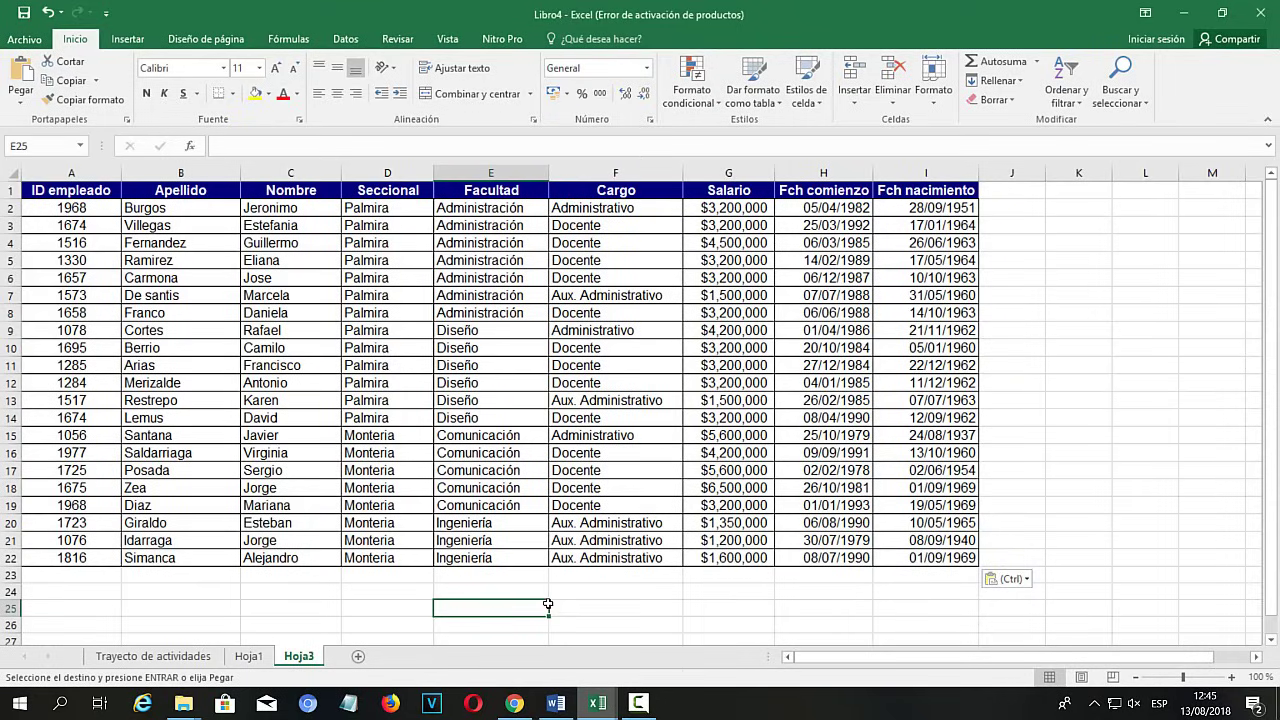